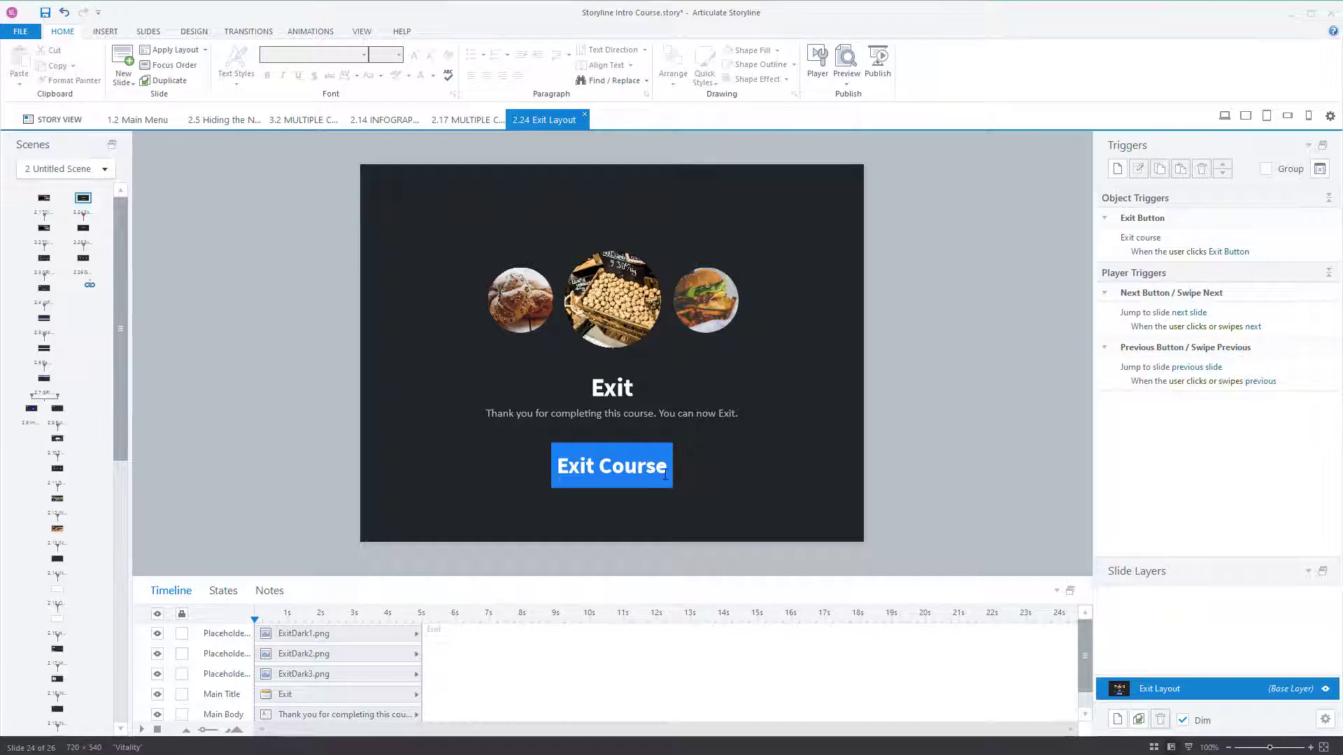
Step: Preview the current slide, then inspect the Exit Course button's trigger
click(665, 475)
click(650, 402)
click(848, 82)
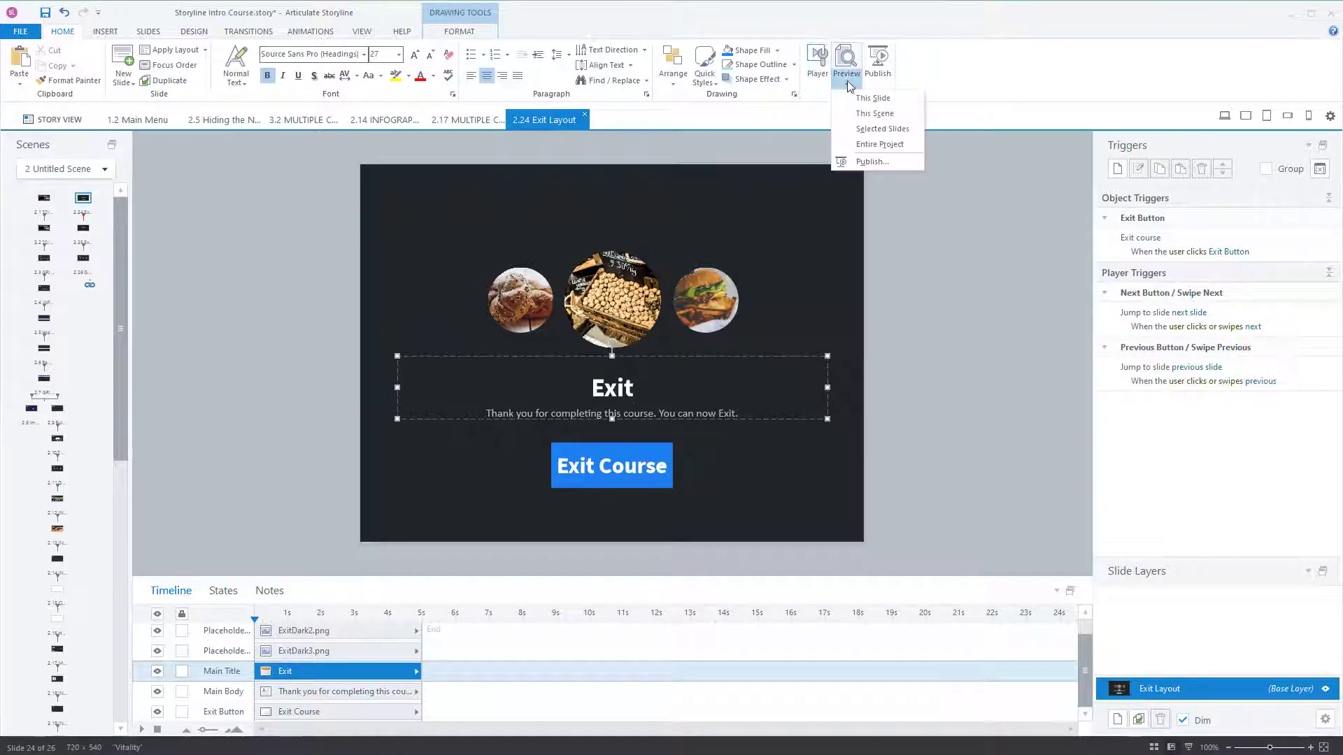
click(873, 99)
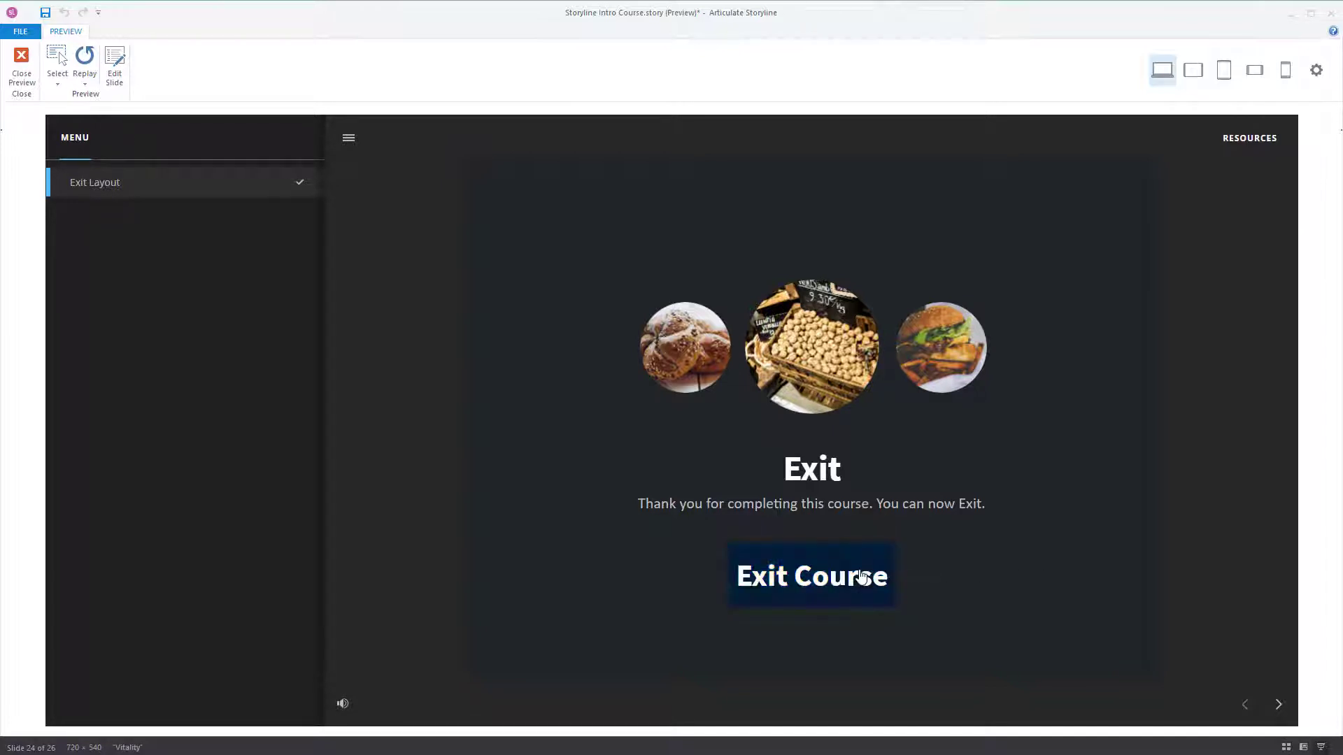
click(817, 563)
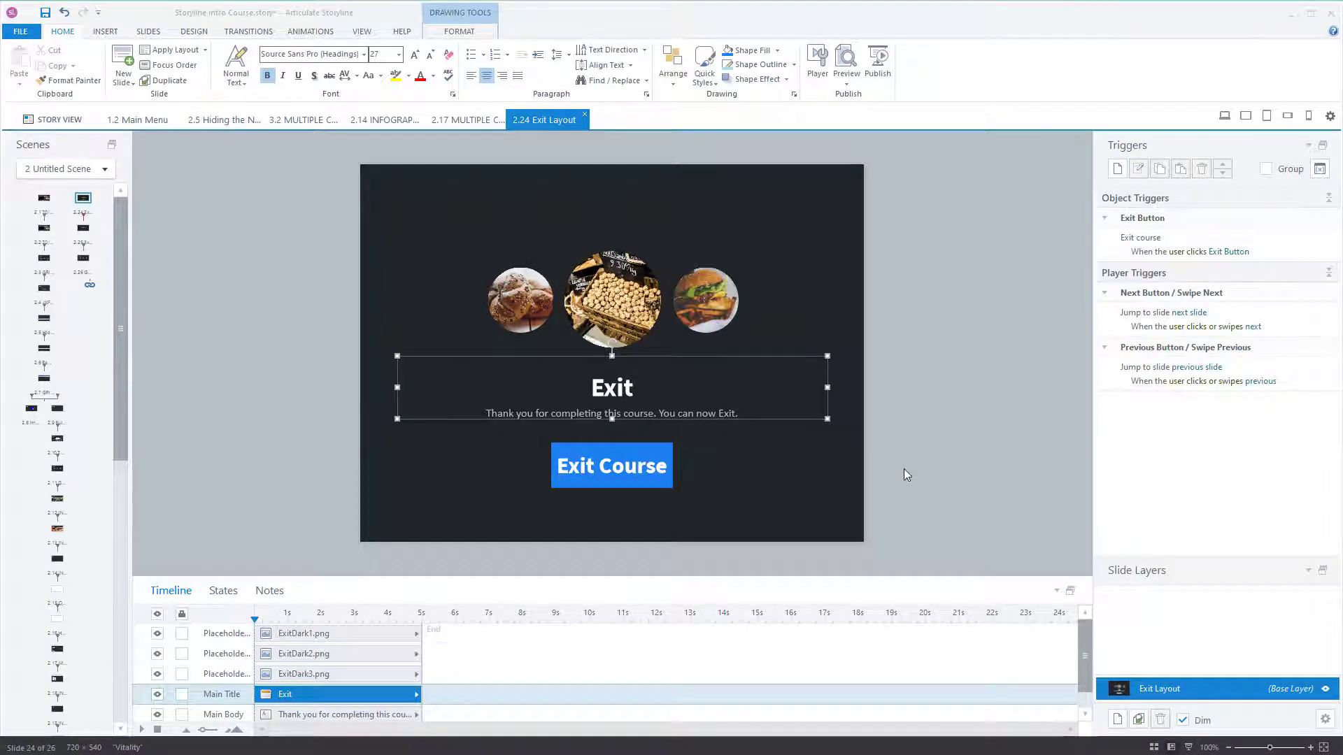
click(917, 456)
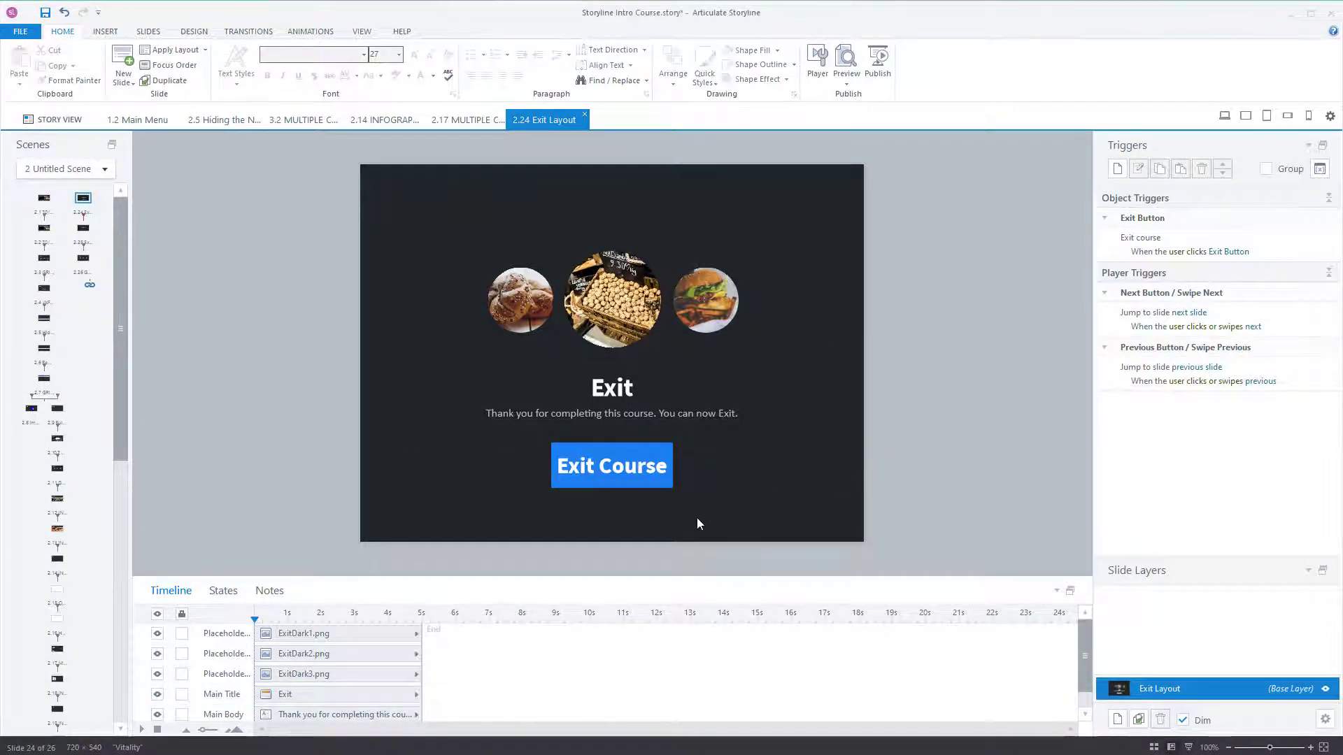
click(671, 485)
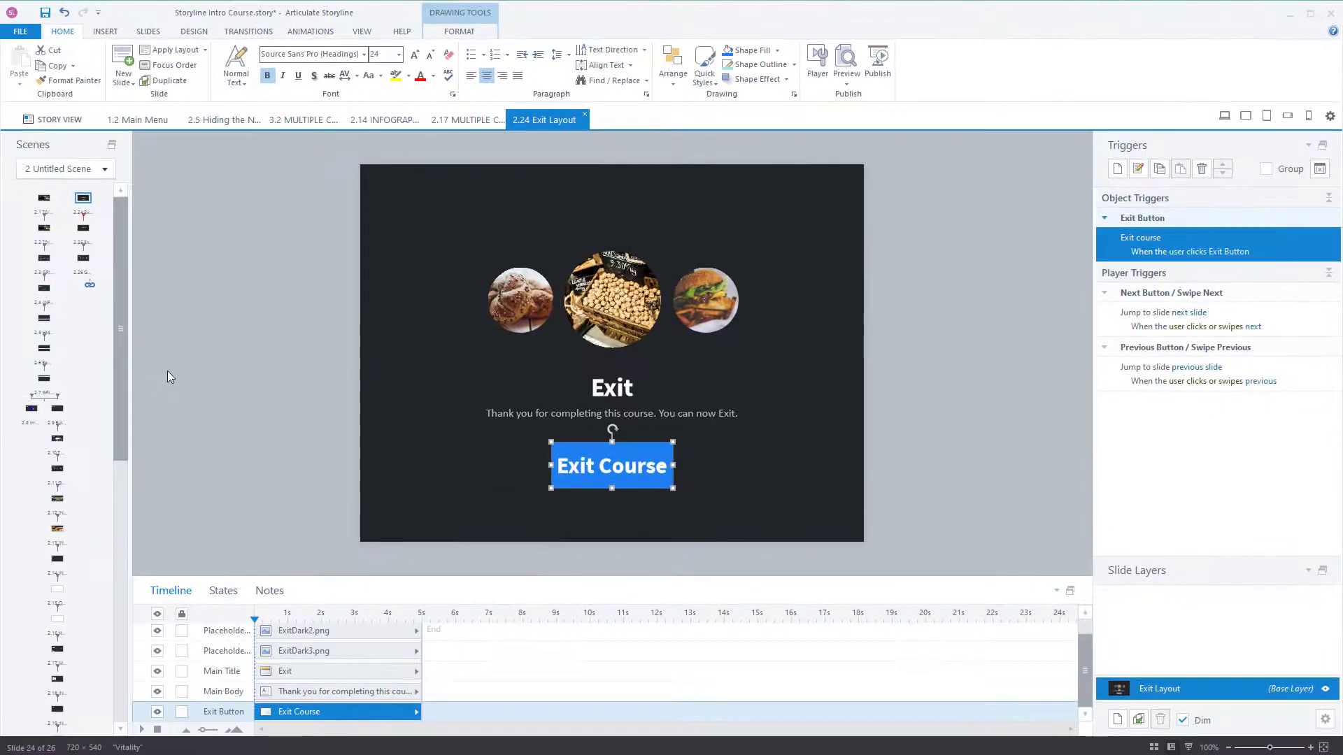
click(112, 389)
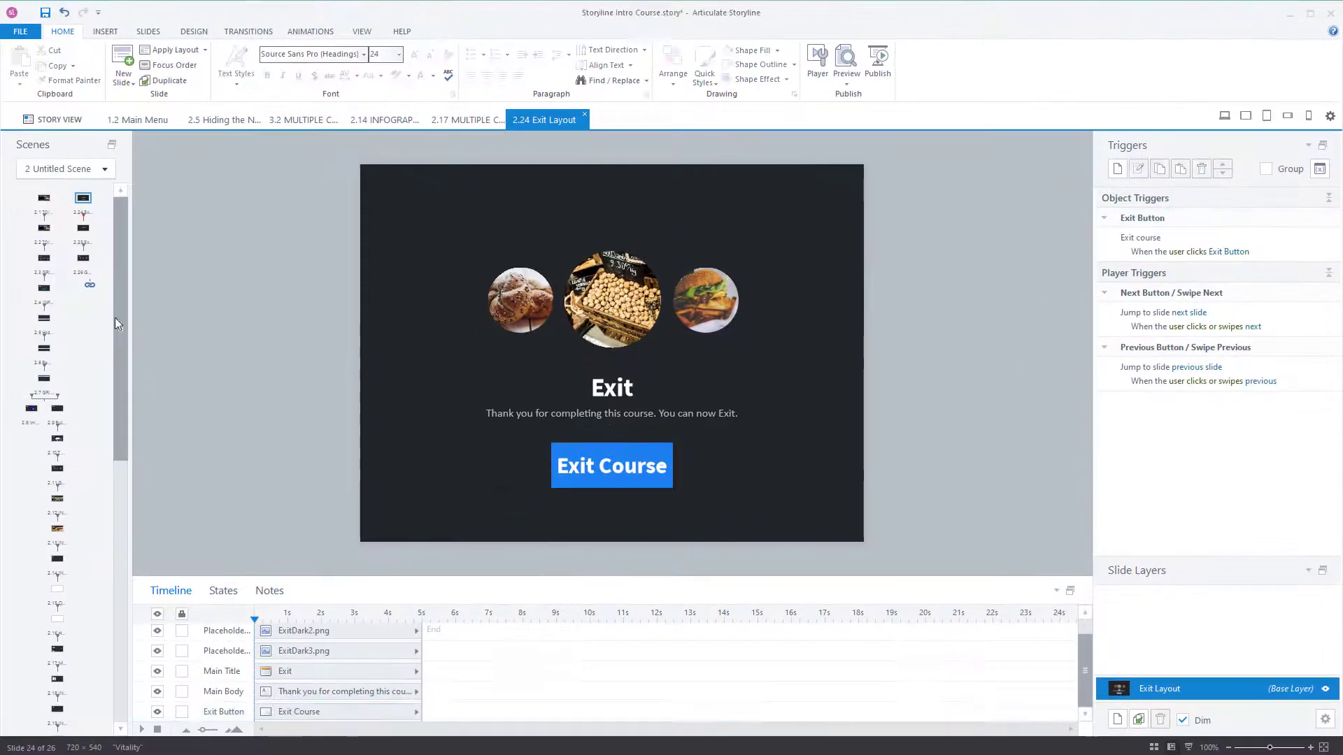
Step: On slide 2.25 Exit Layout, draw a button labelled EXIT below the thank-you text
click(83, 228)
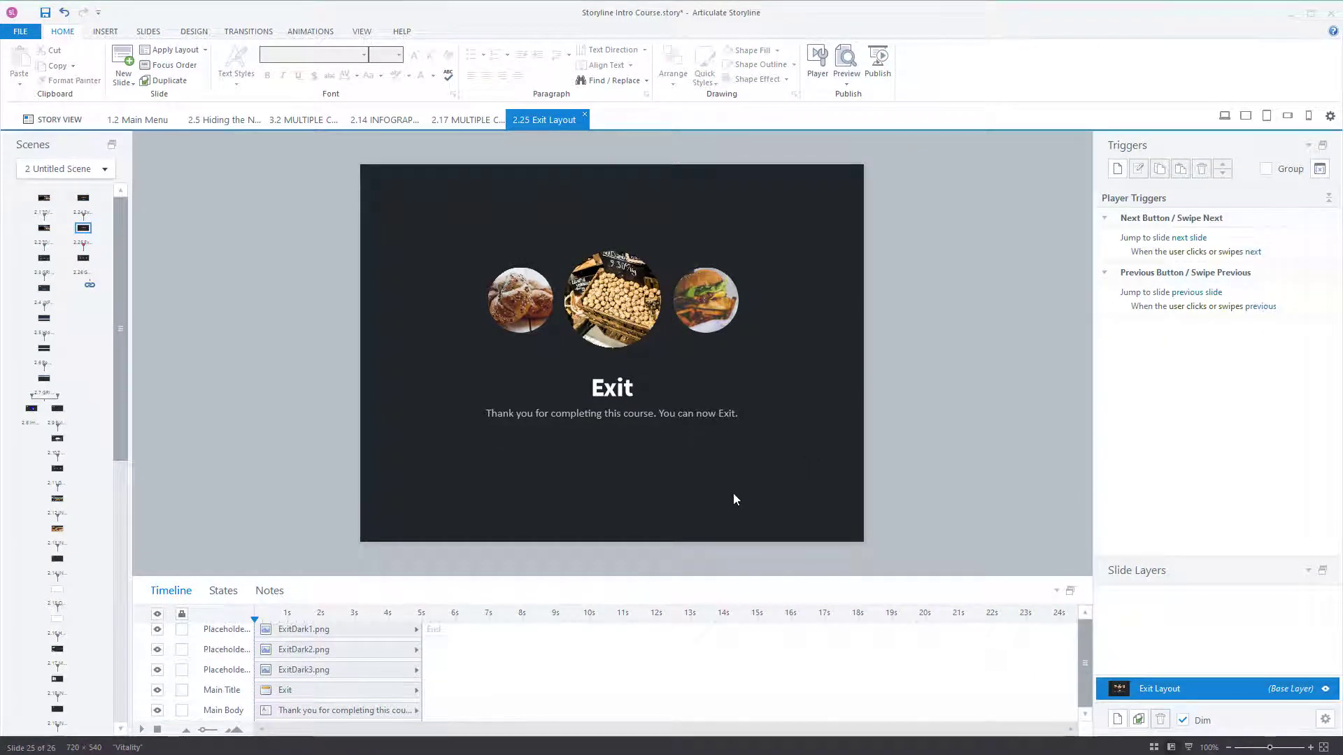
click(105, 31)
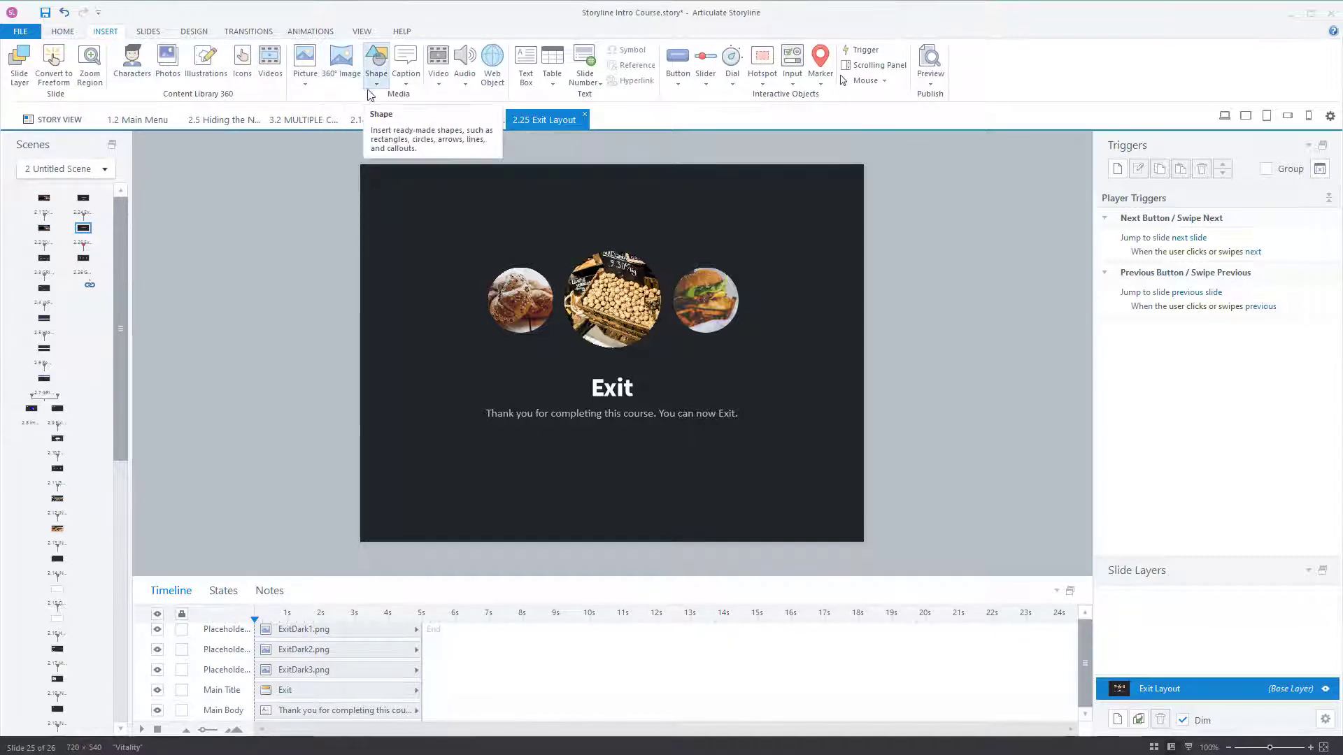
click(685, 77)
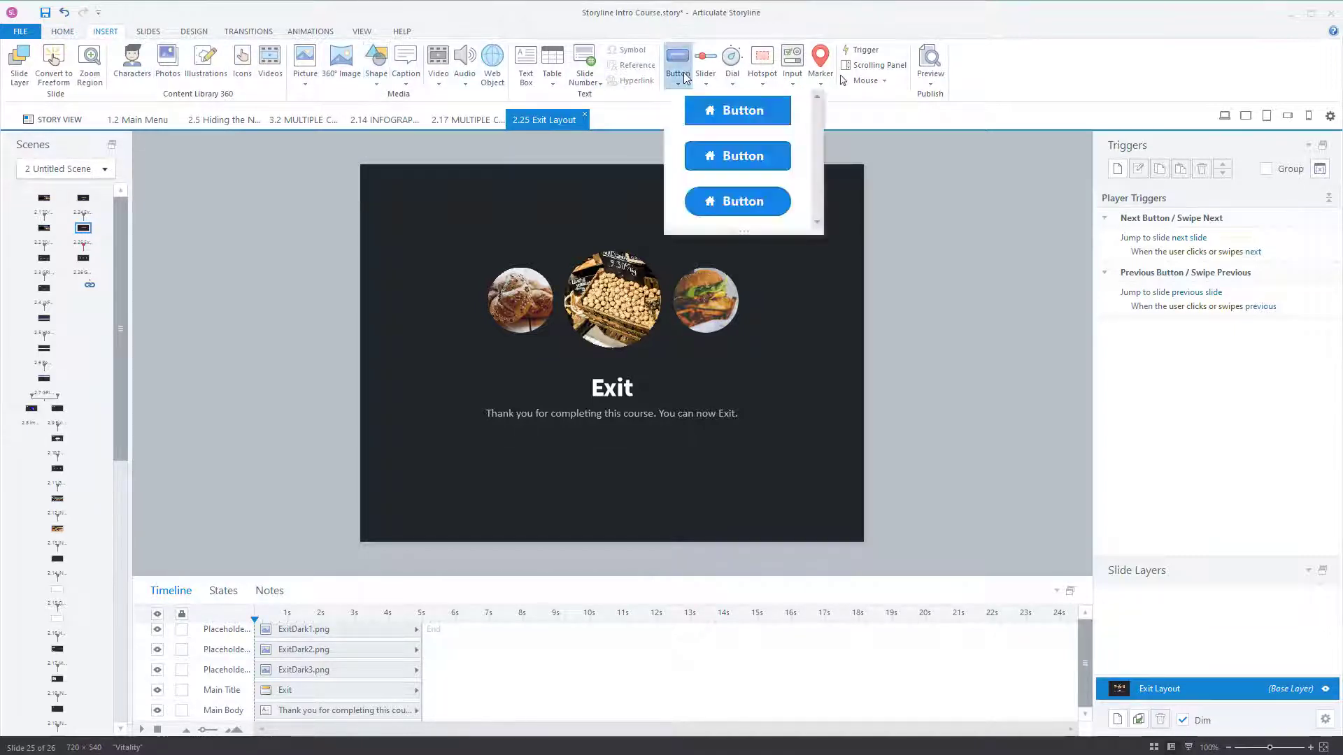
click(764, 112)
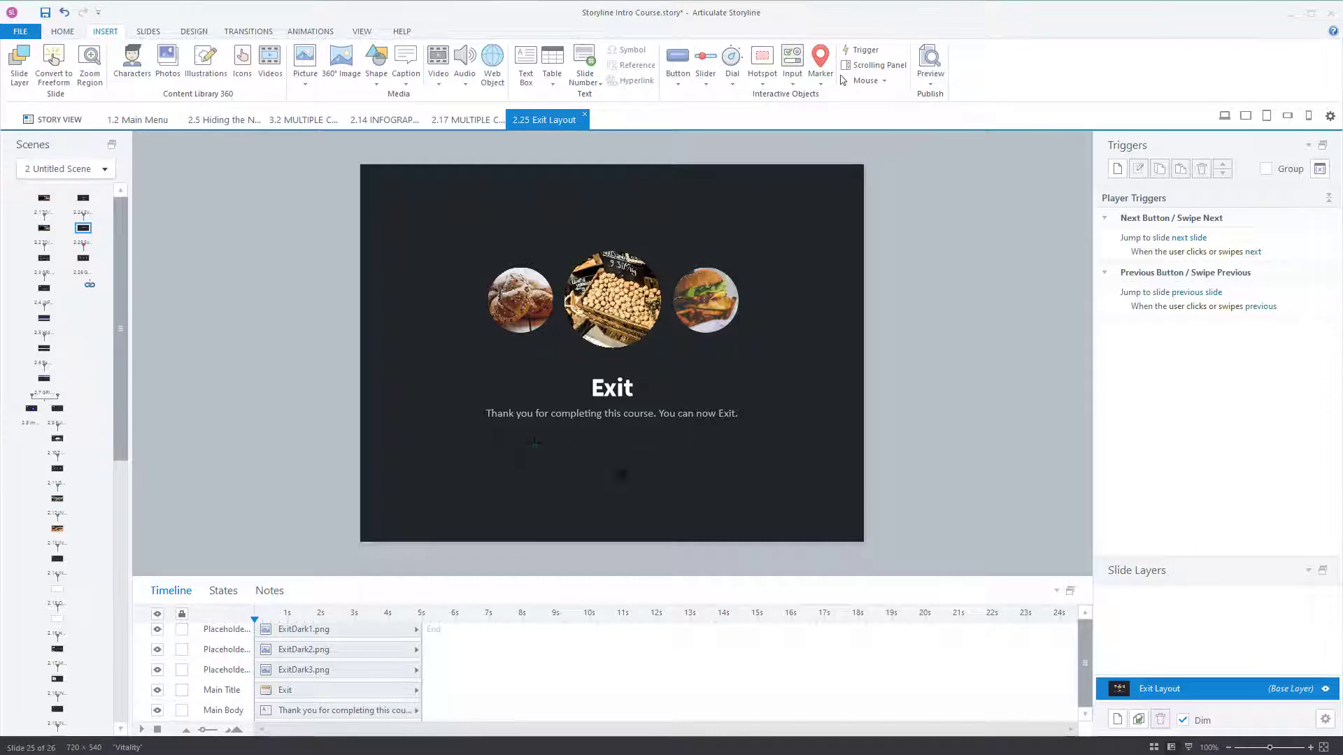
mouse_move(535, 441)
mouse_down()
mouse_move(720, 480)
mouse_move(716, 501)
mouse_up()
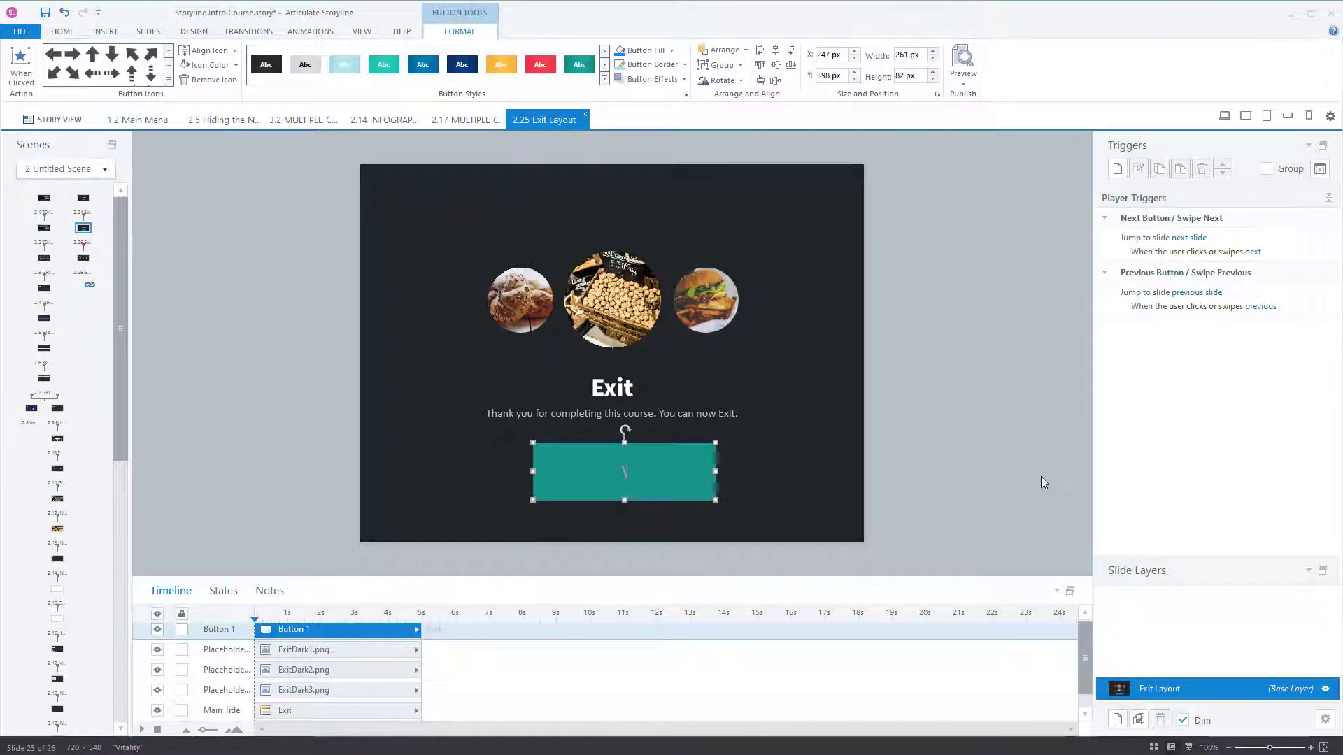
text(EXIT)
Step: Give the EXIT button the red style and a 24-pt label
click(543, 74)
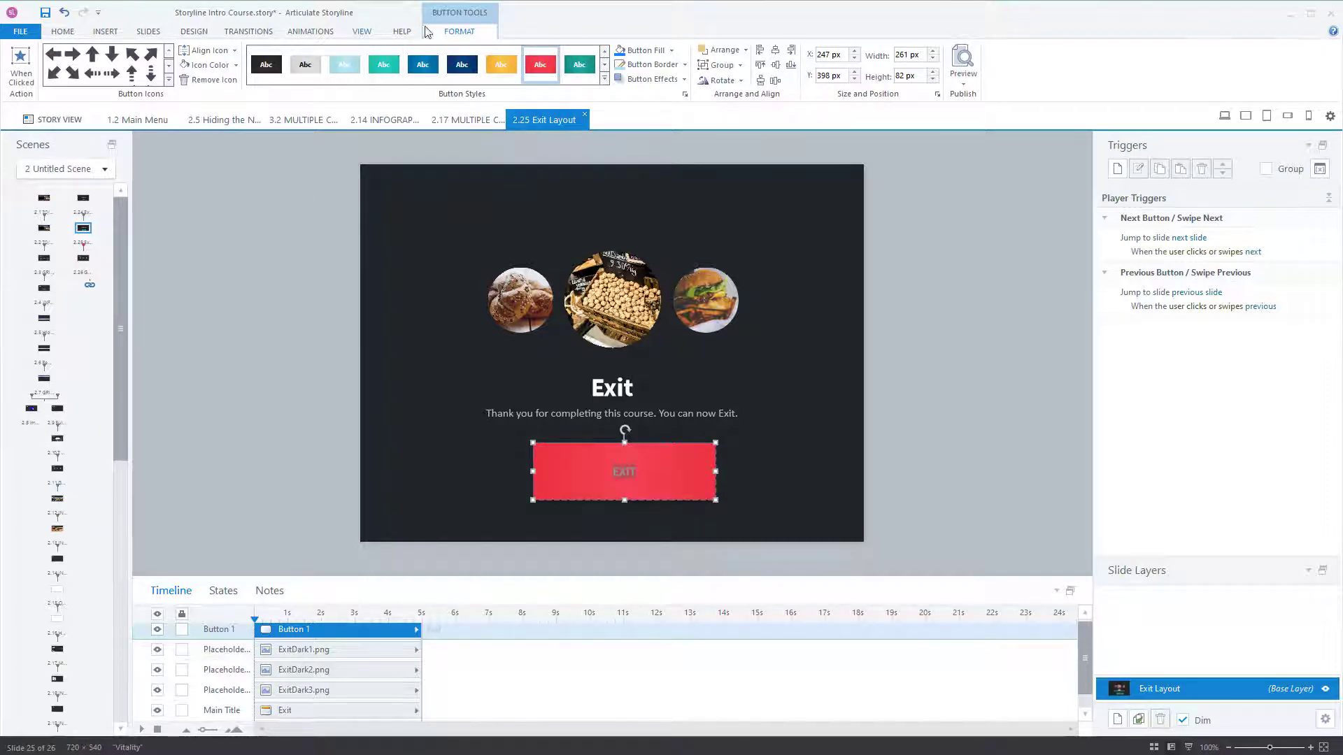
click(61, 32)
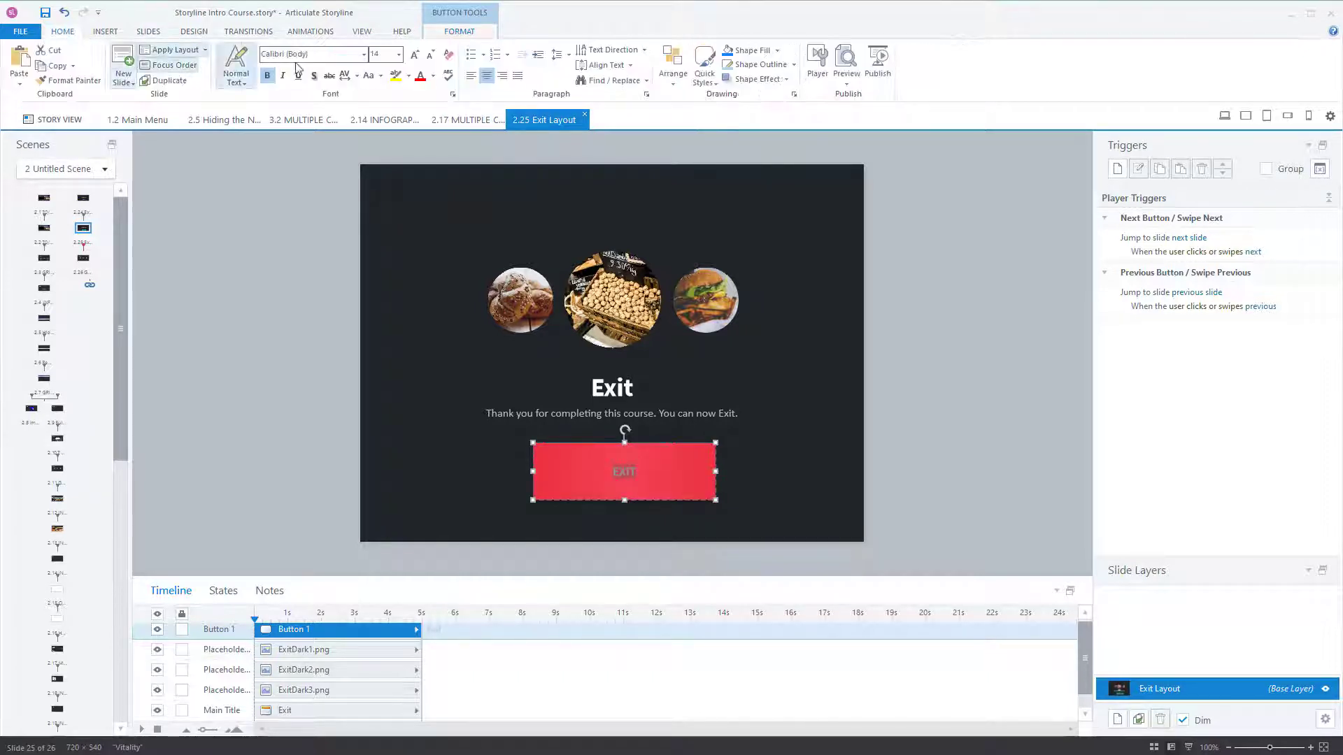
click(398, 54)
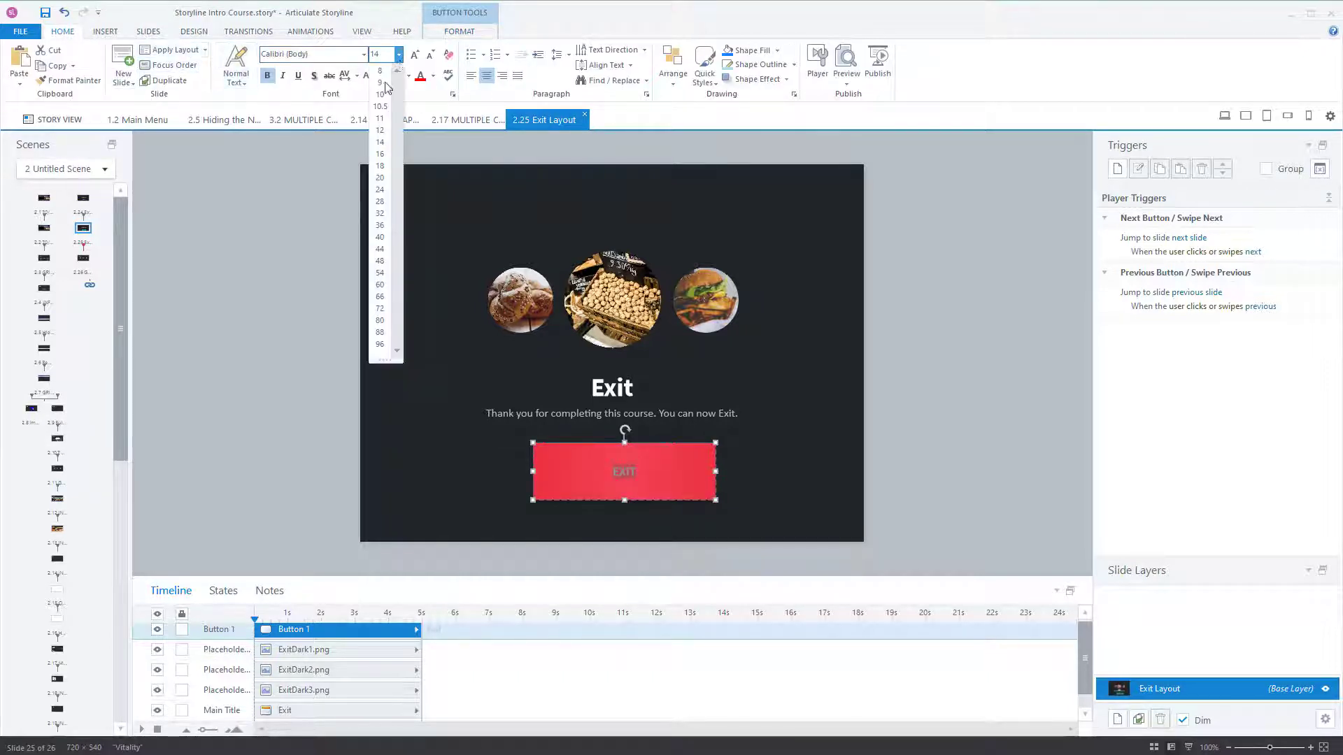
click(382, 191)
click(711, 419)
Step: Set the EXIT button's label colour to black
click(807, 503)
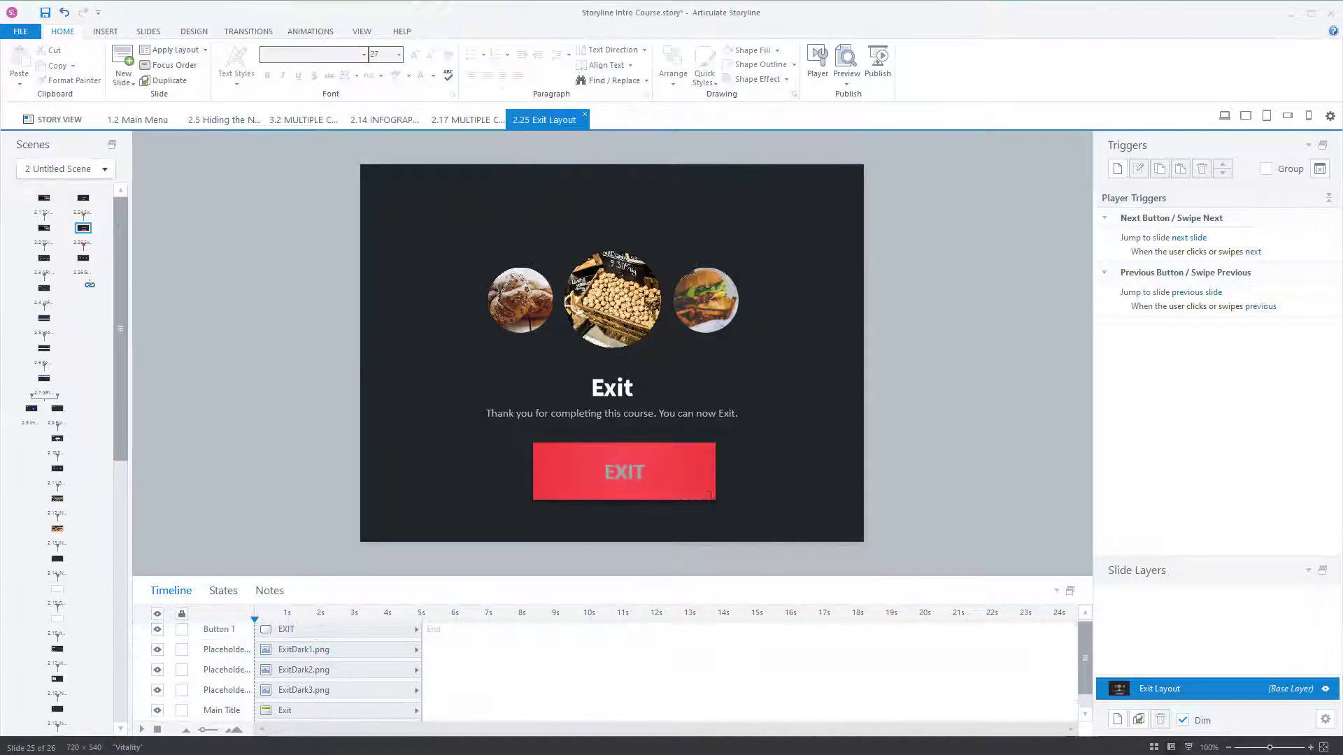
click(708, 495)
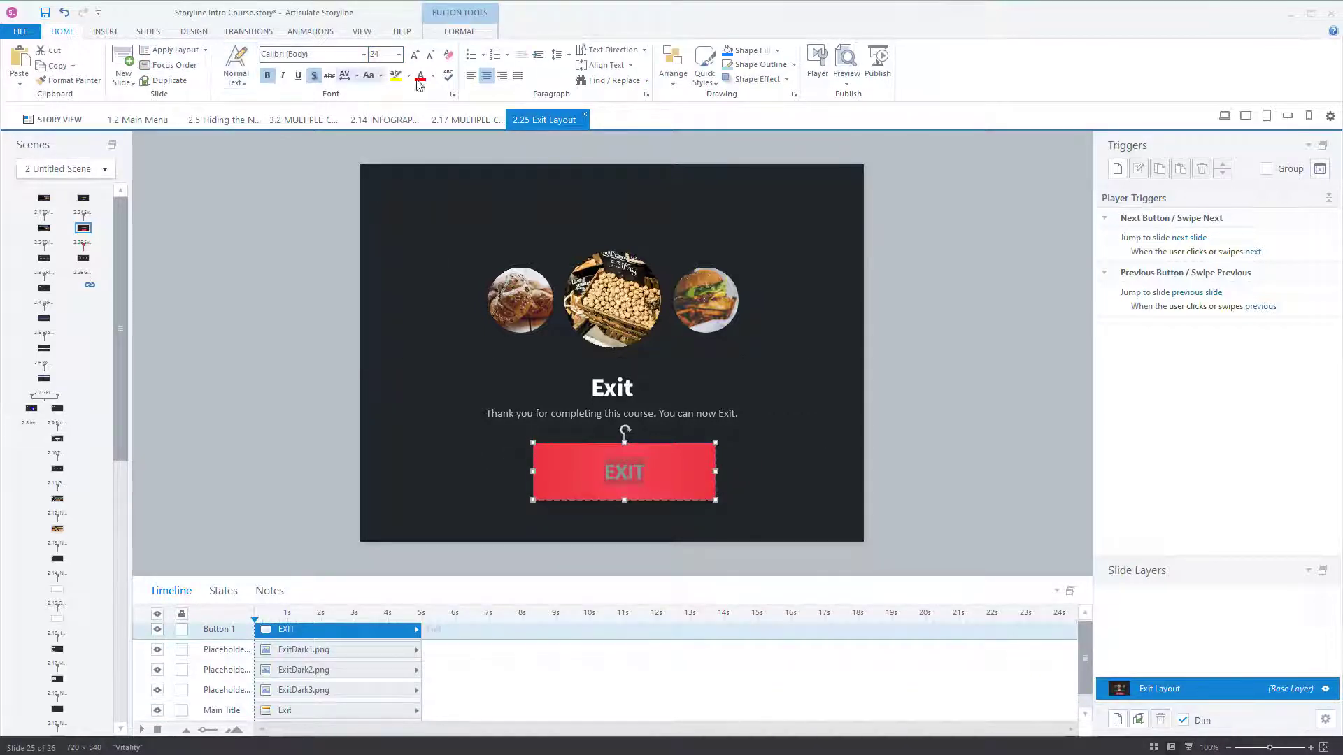
click(433, 76)
click(431, 103)
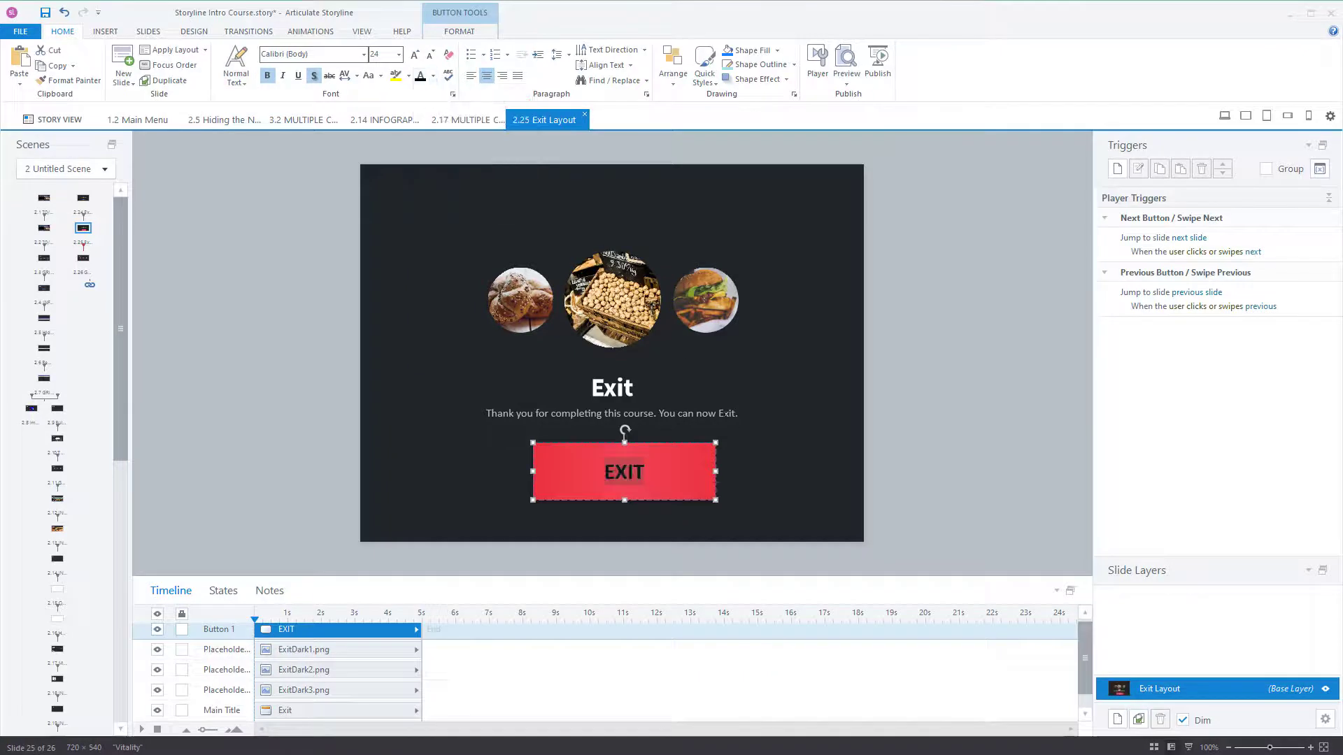
click(728, 418)
click(855, 519)
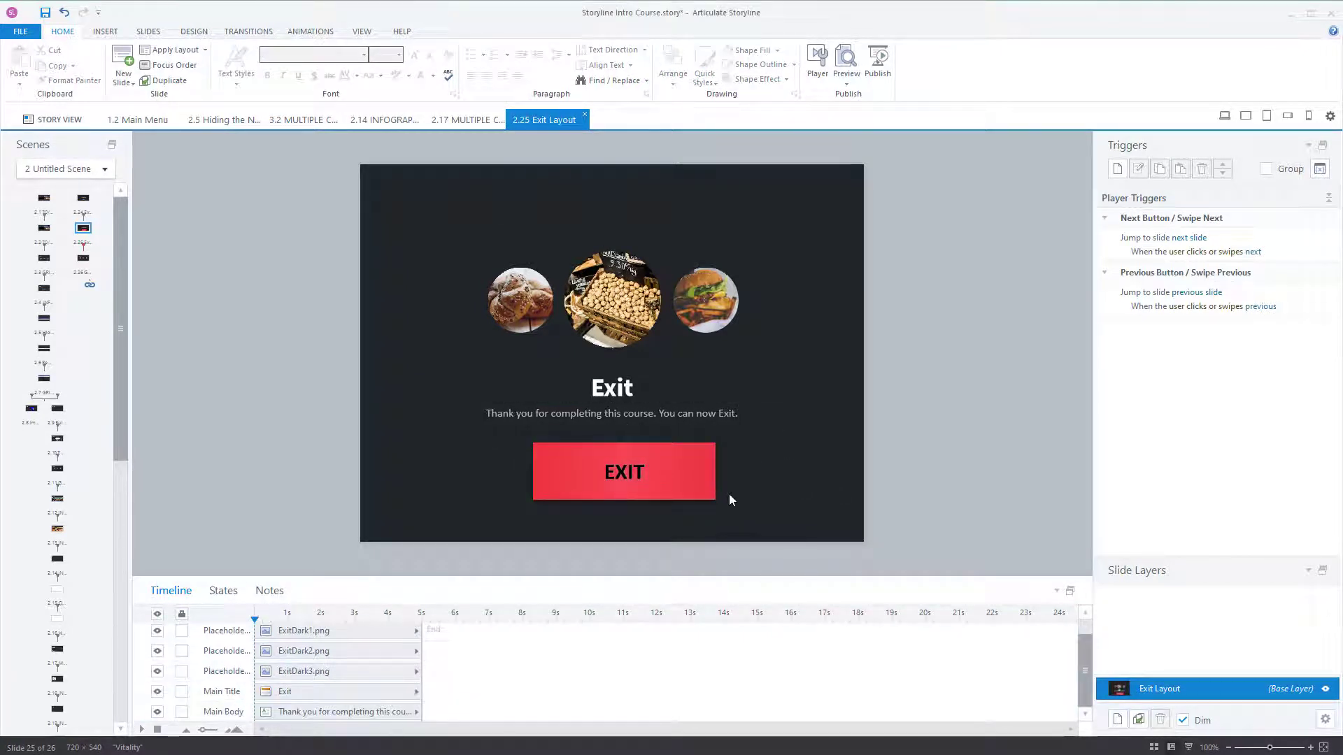
click(847, 84)
click(872, 96)
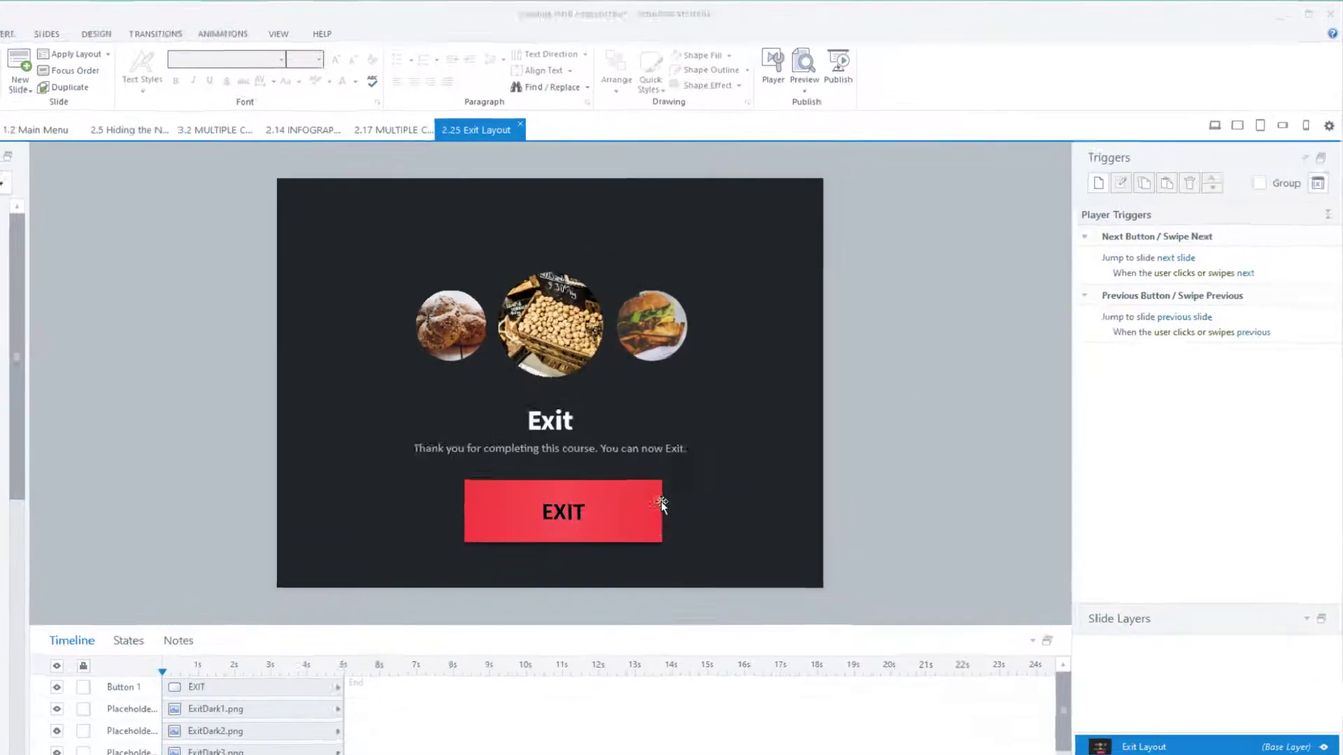
Step: Add an Exit course trigger to the EXIT button, fired on click
click(685, 462)
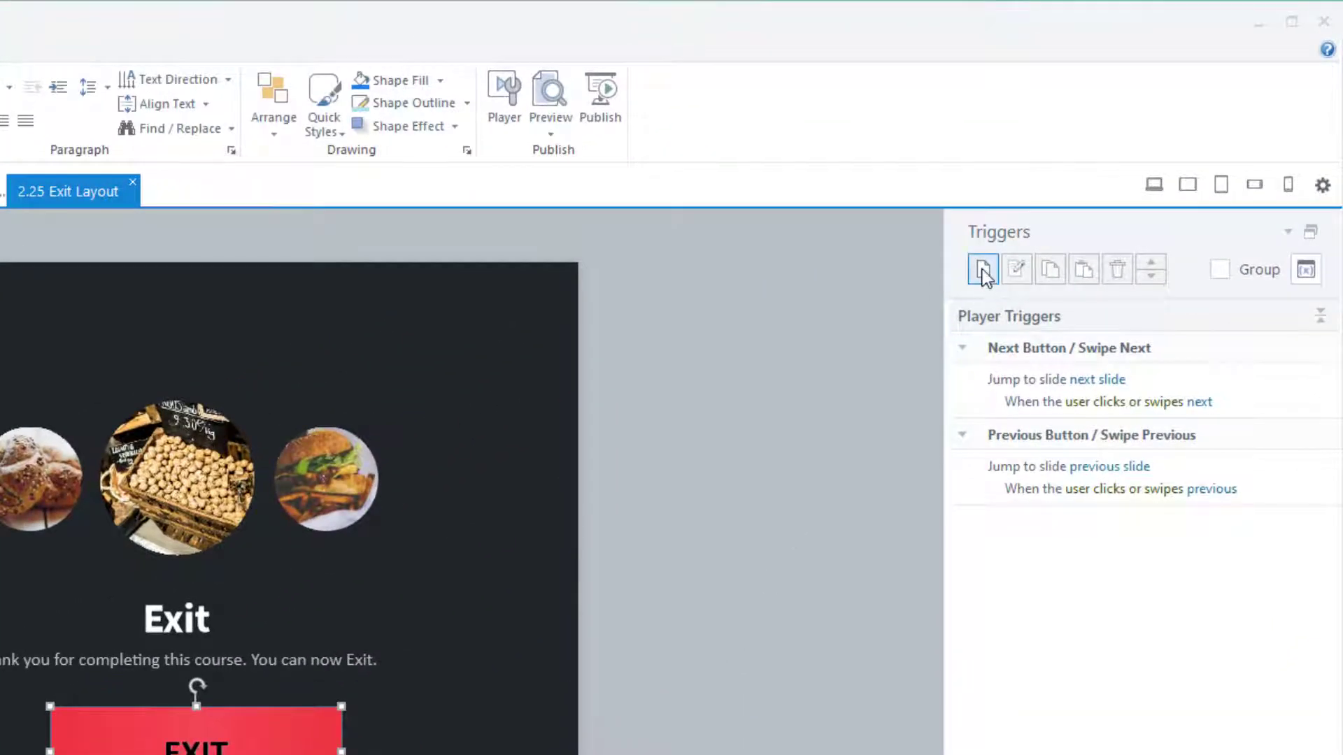
click(983, 270)
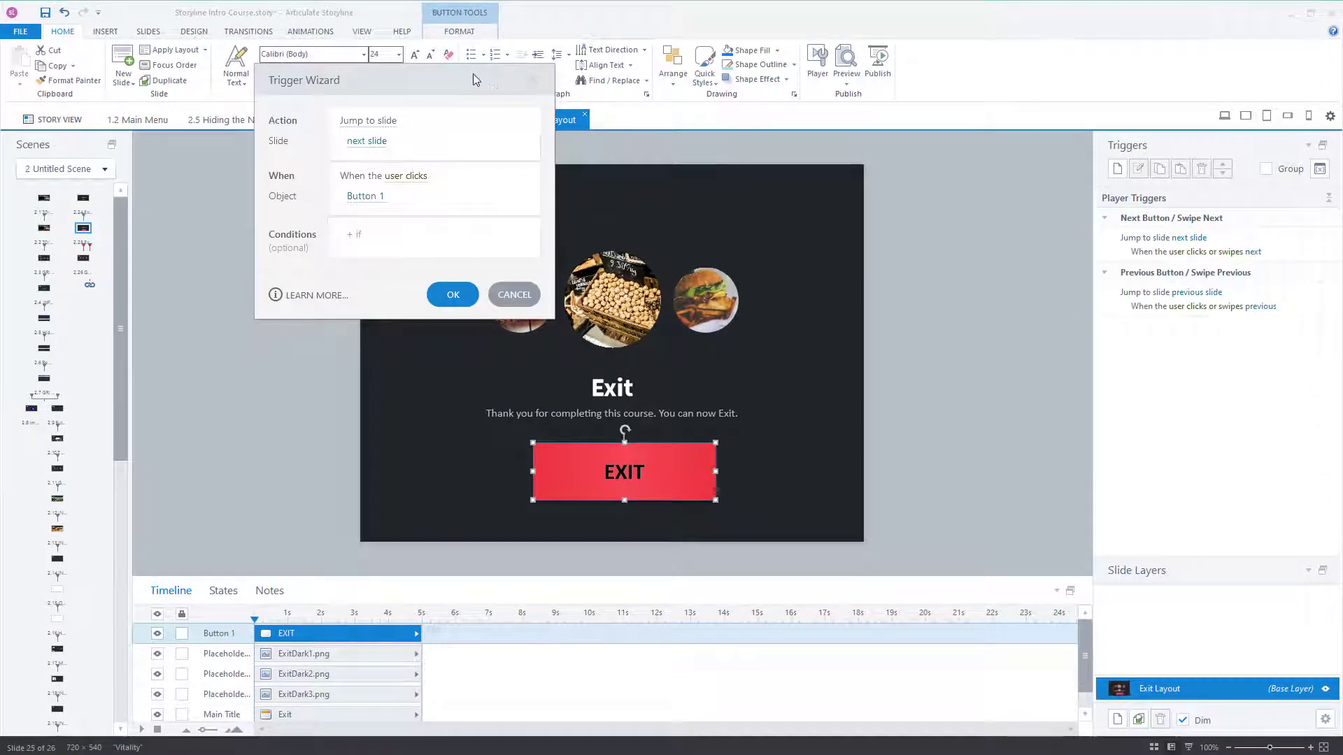
drag(474, 82, 729, 132)
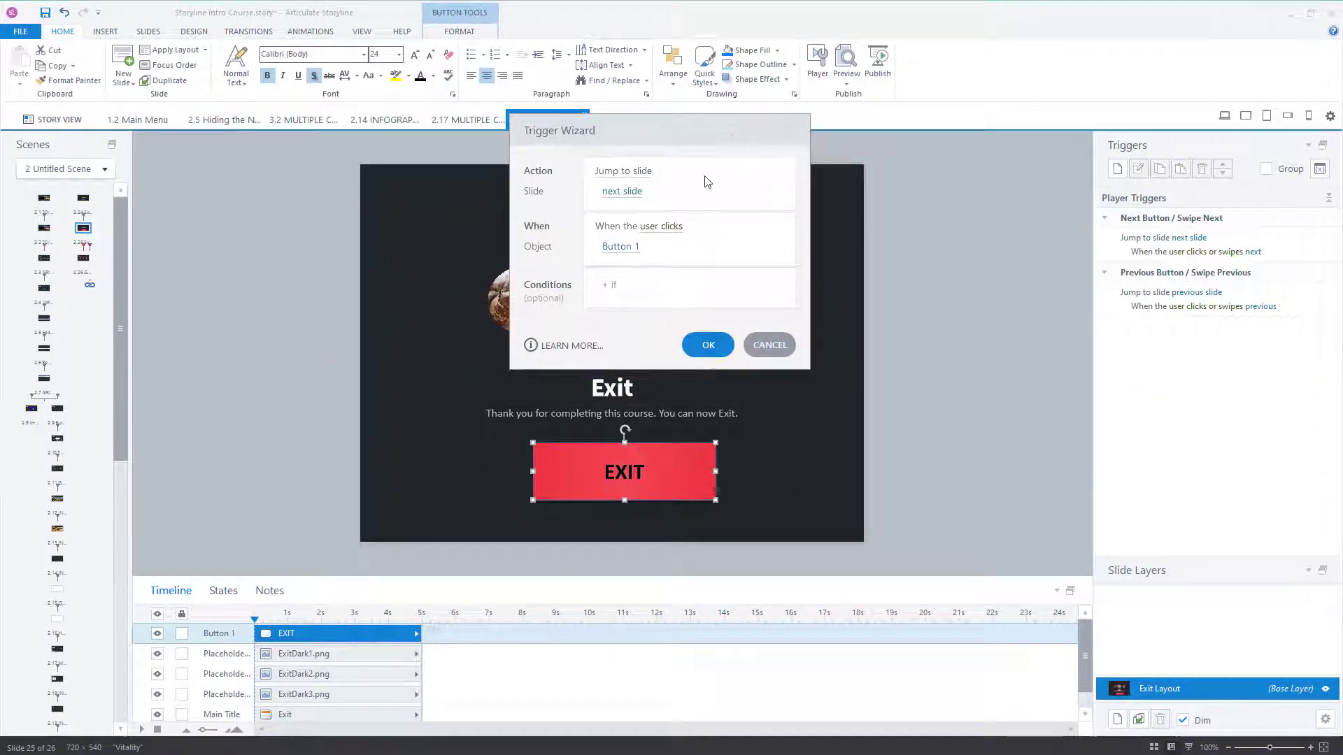
click(642, 174)
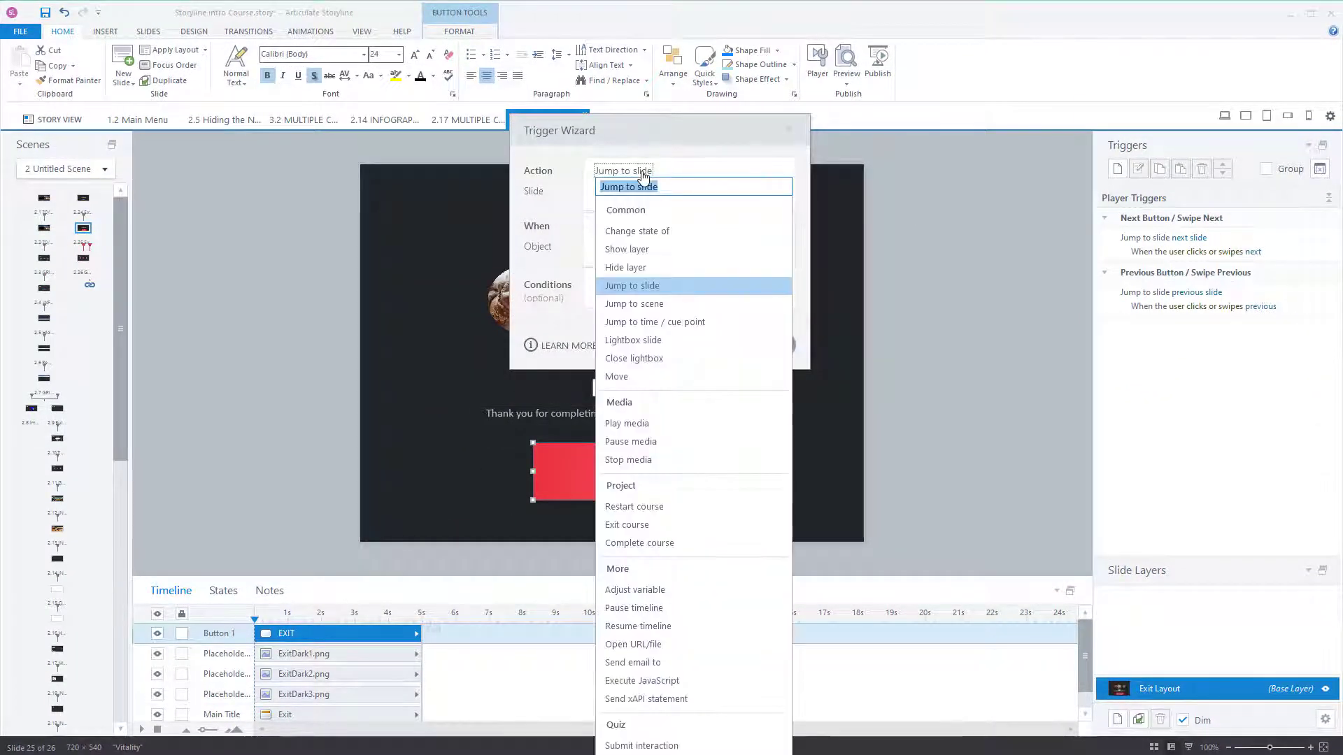
click(648, 533)
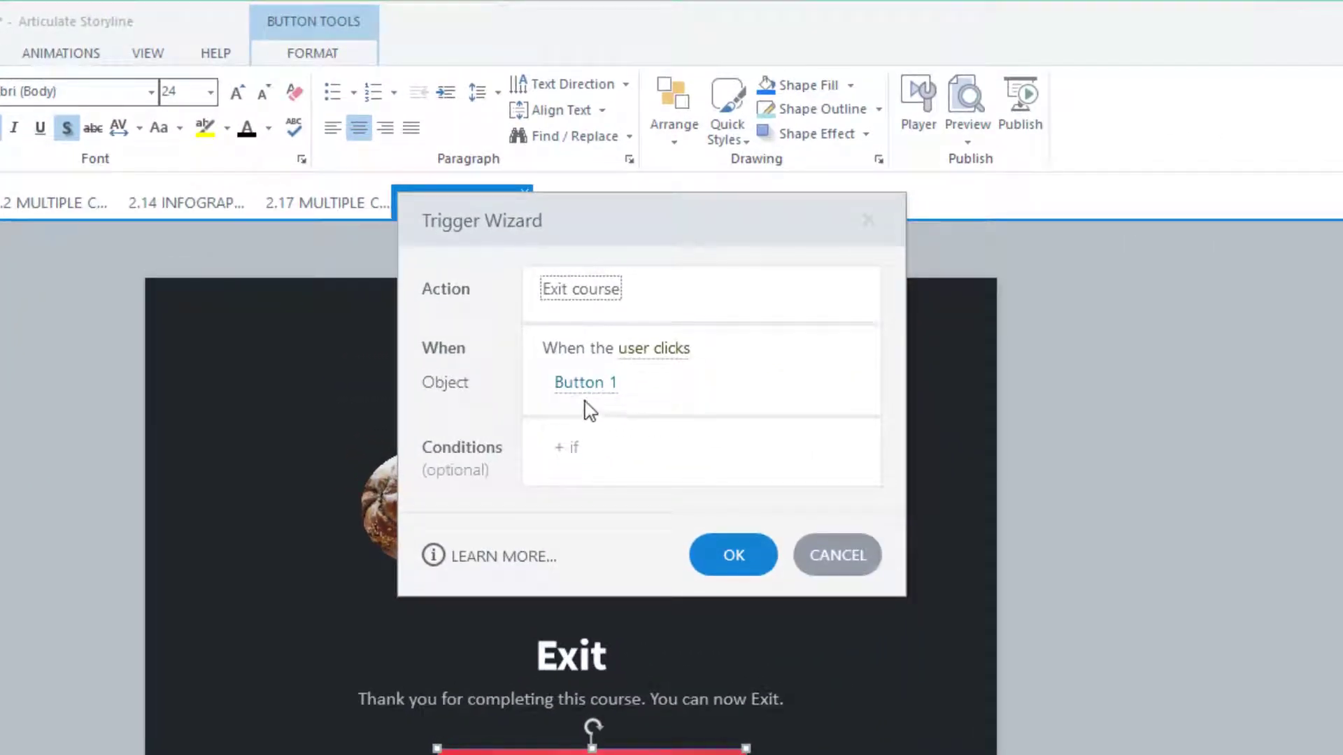
click(740, 568)
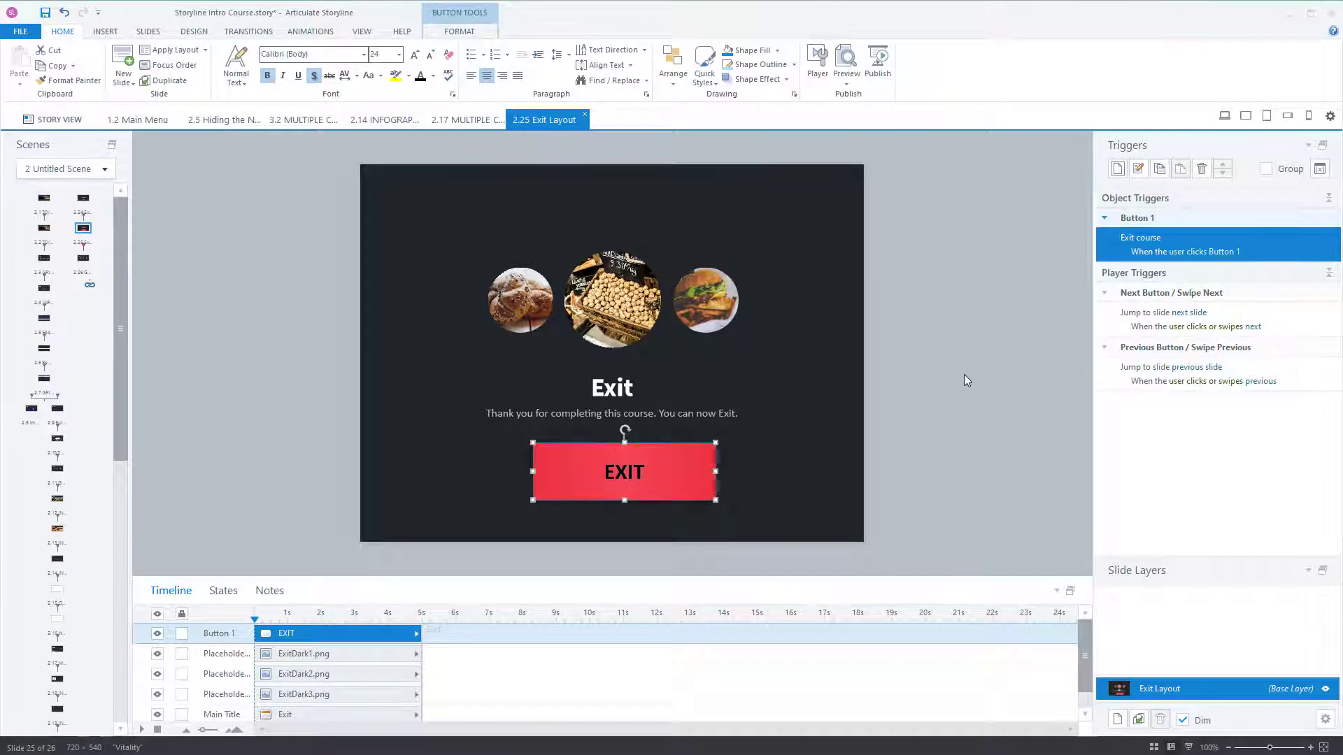
click(964, 374)
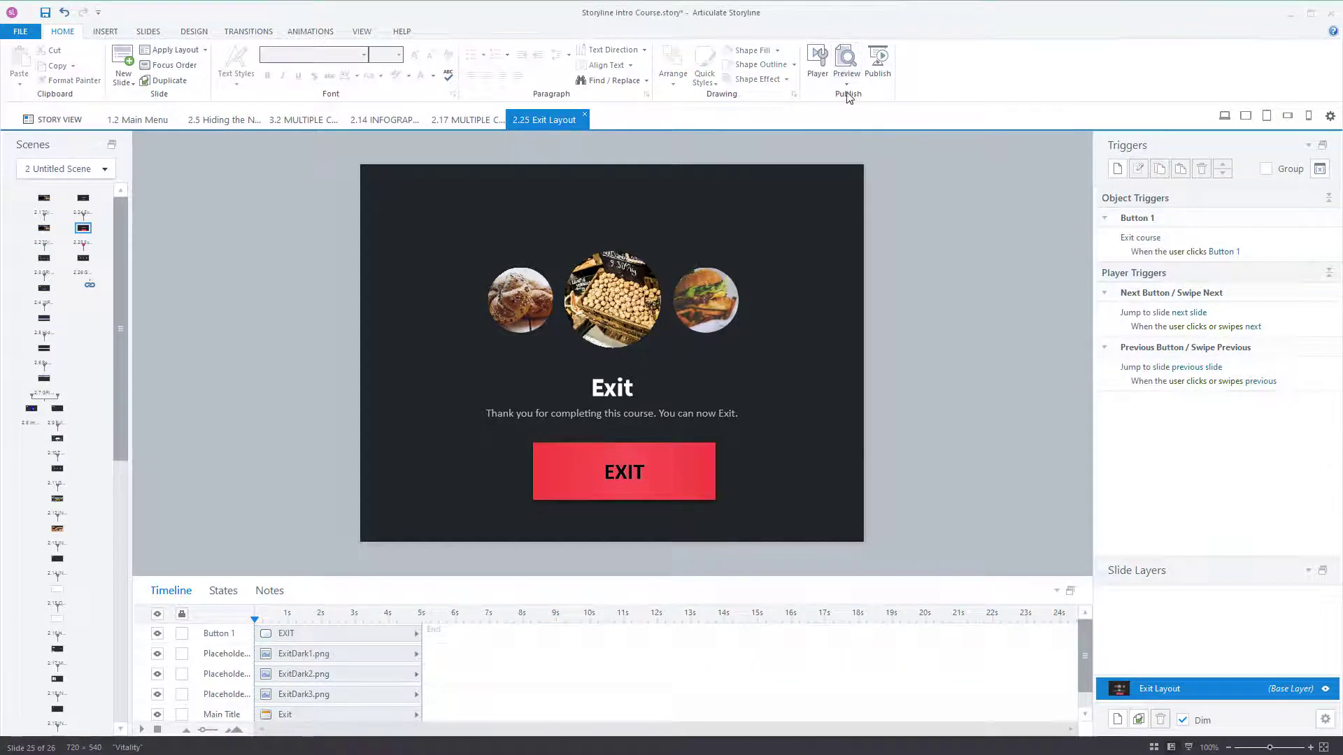
click(847, 85)
click(861, 97)
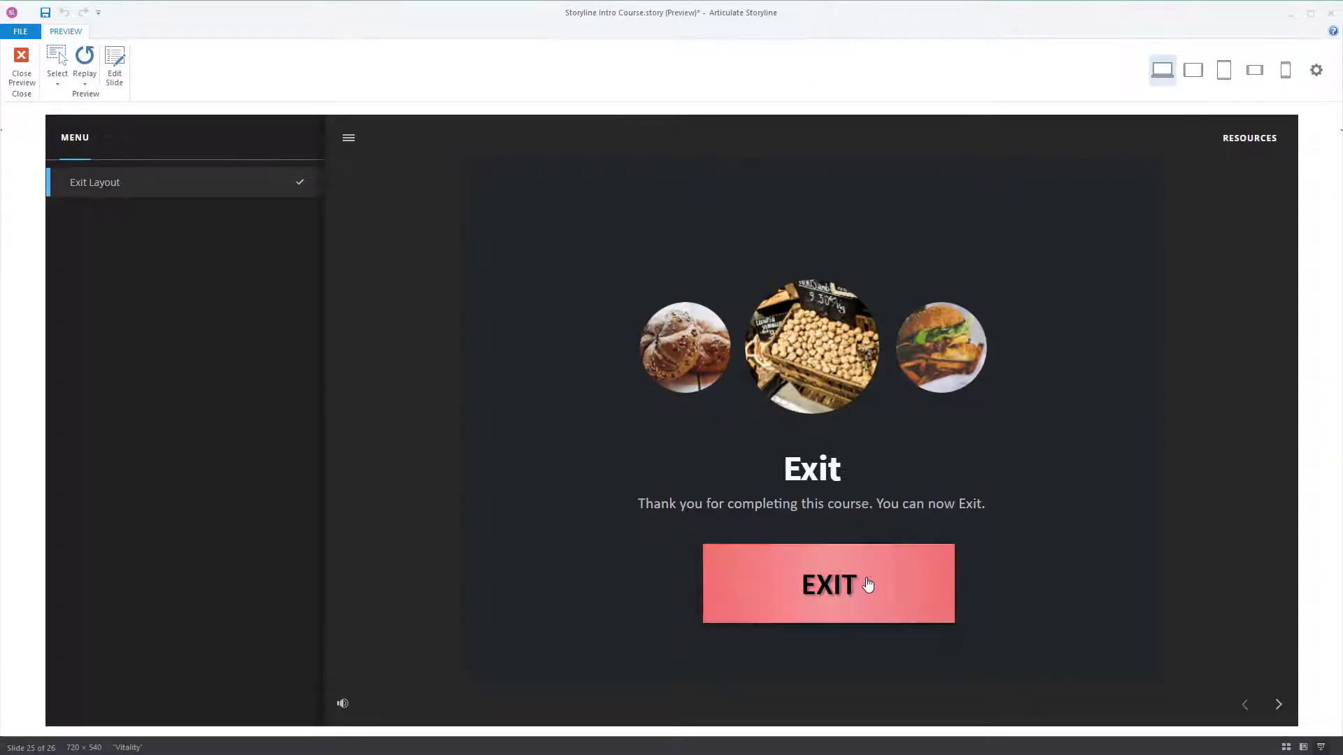
click(912, 580)
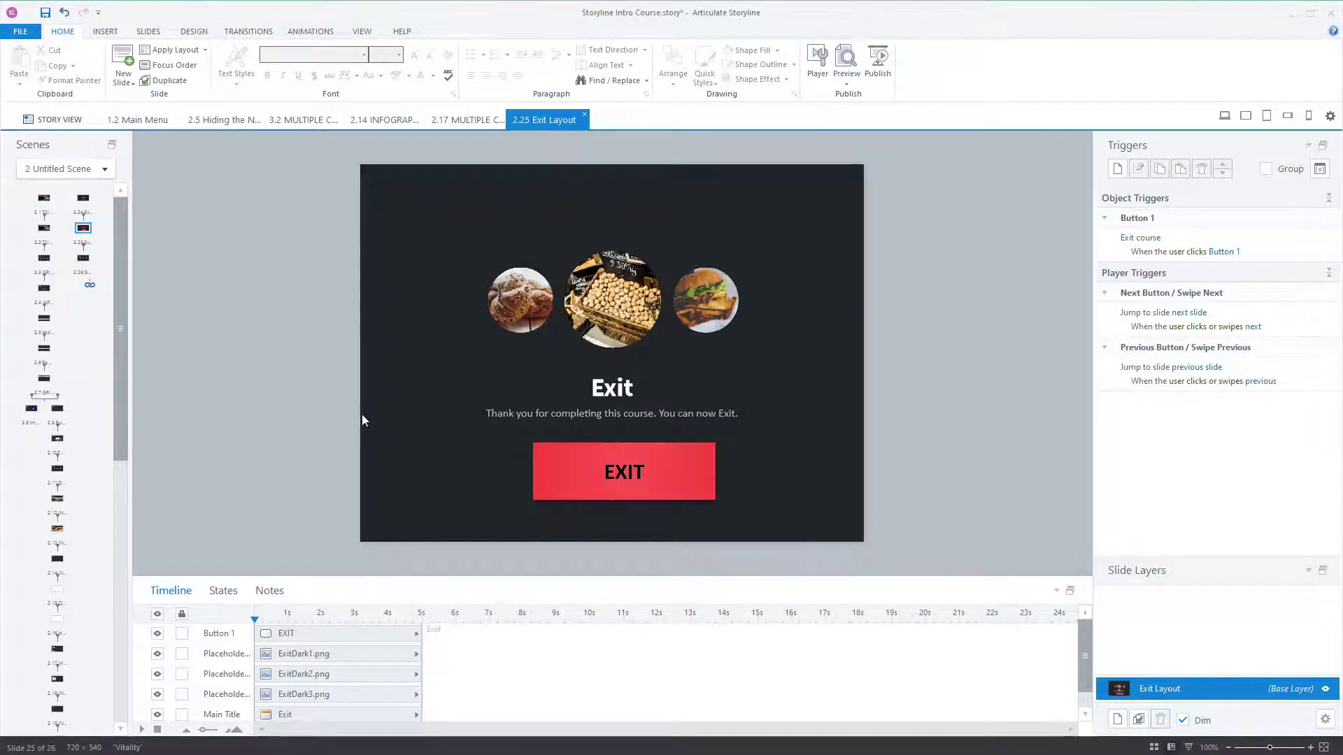
click(539, 479)
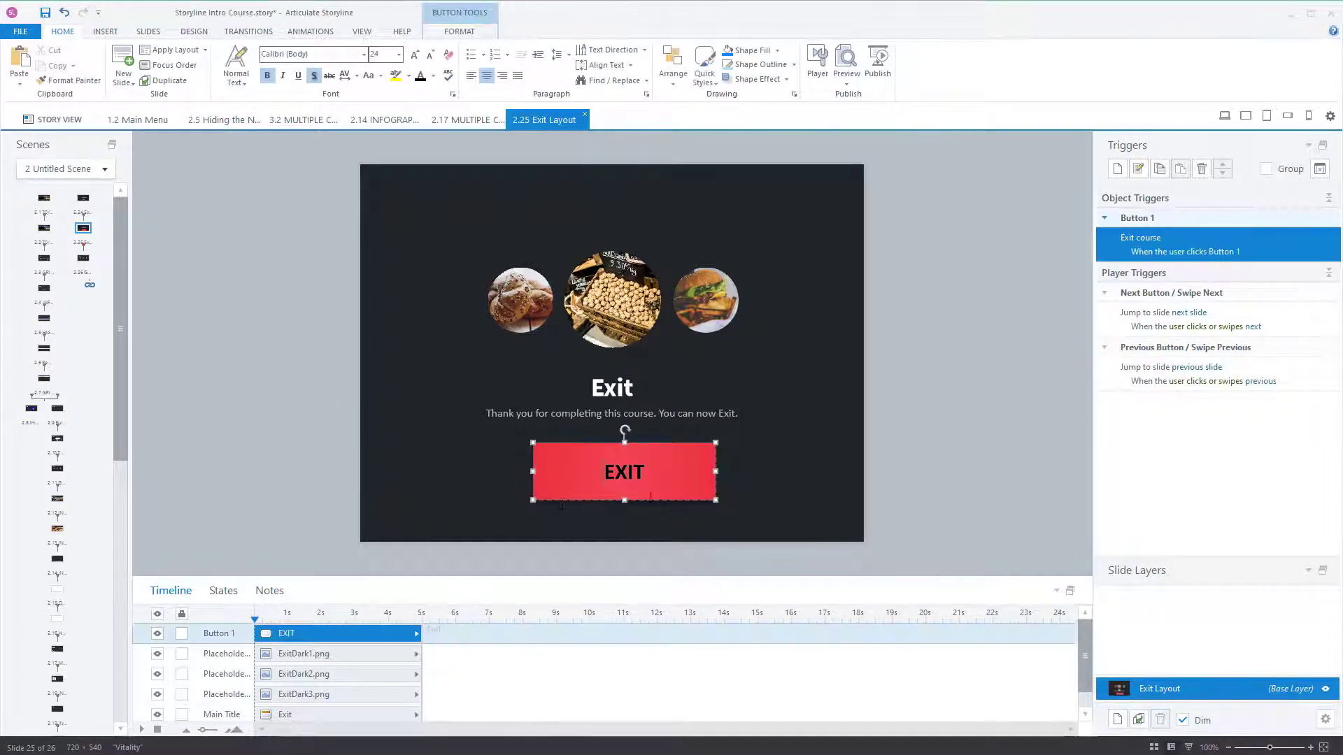
Step: Draw a light-blue oval circle at the slide's left
click(379, 372)
click(105, 32)
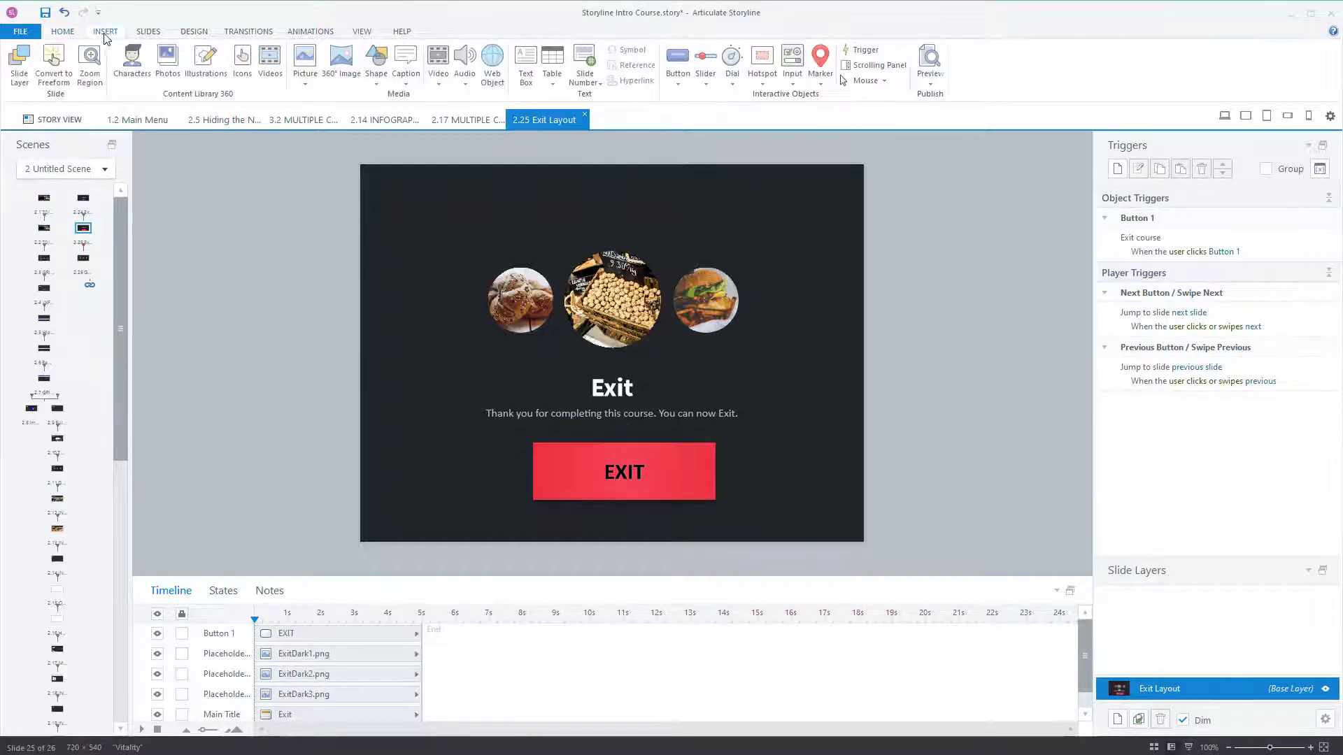
click(377, 70)
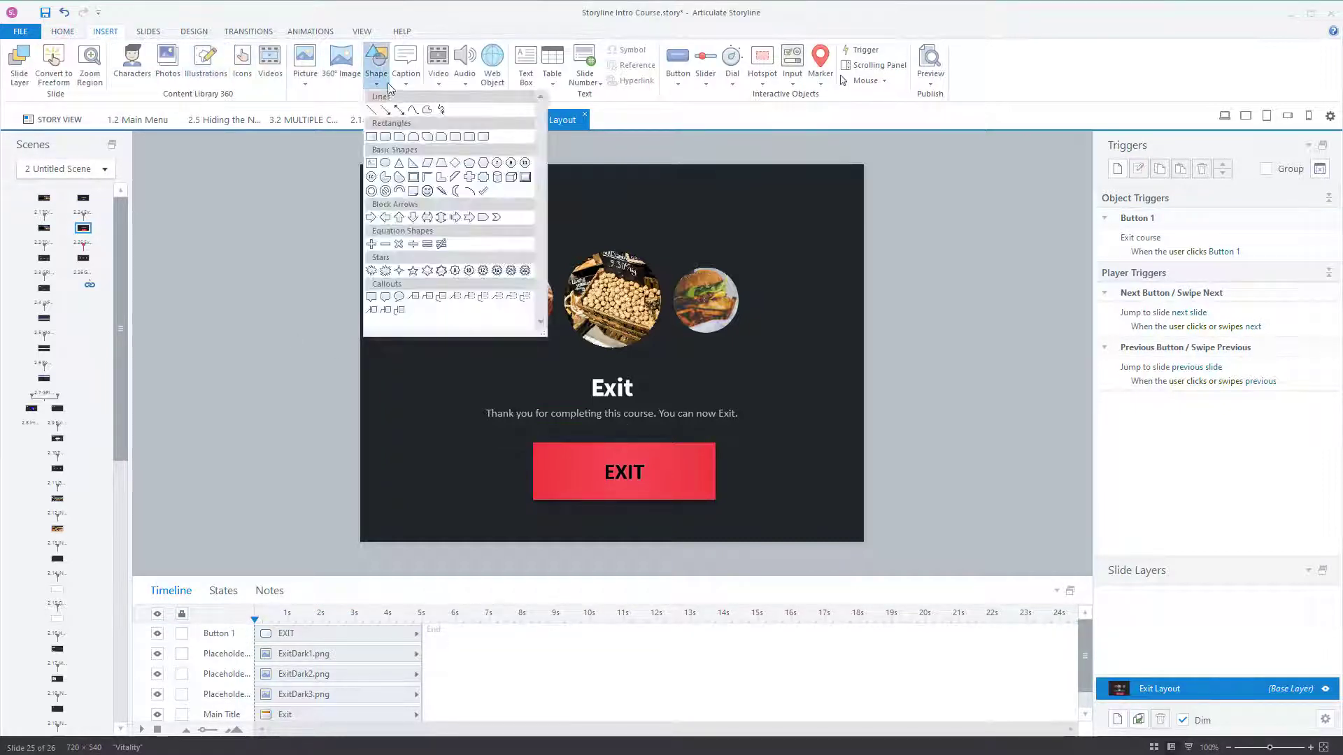
click(385, 162)
drag(388, 332, 508, 452)
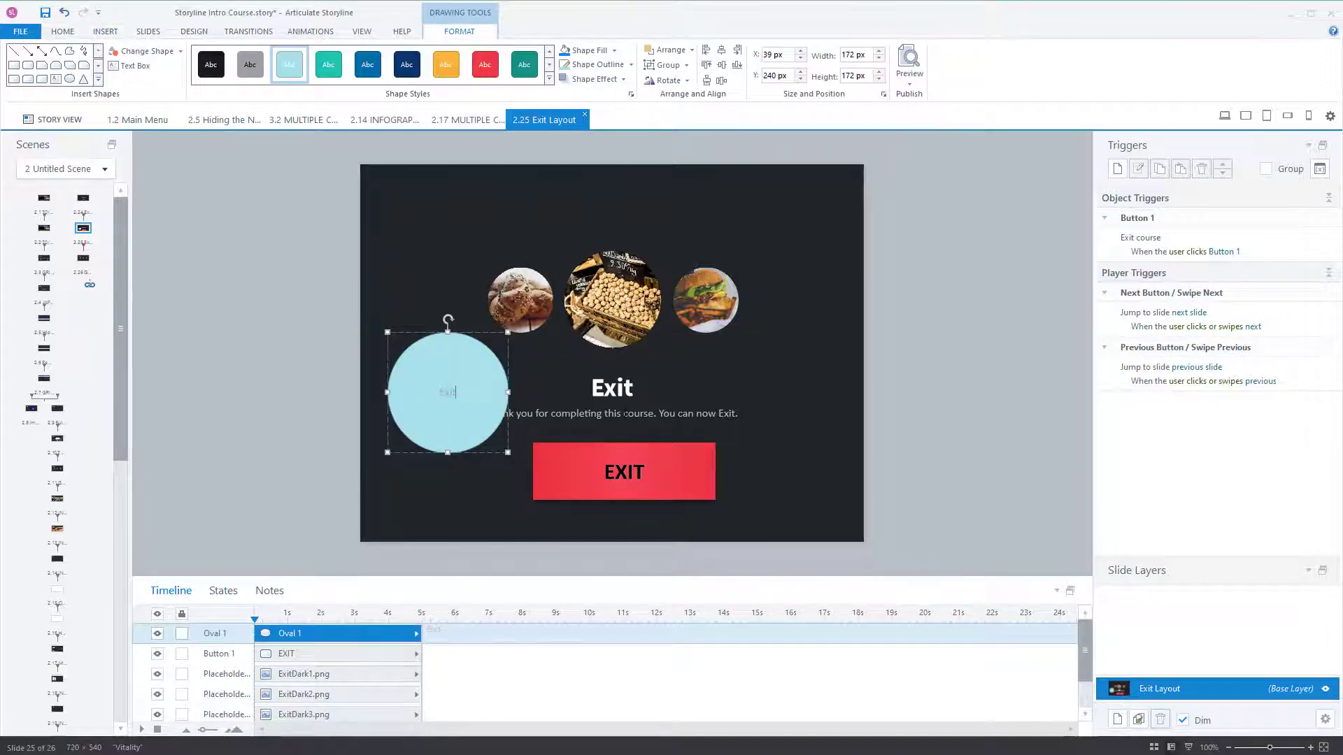
Step: Set the circle's Exit text to 36 pt and reselect the circle
key(ctrl+a)
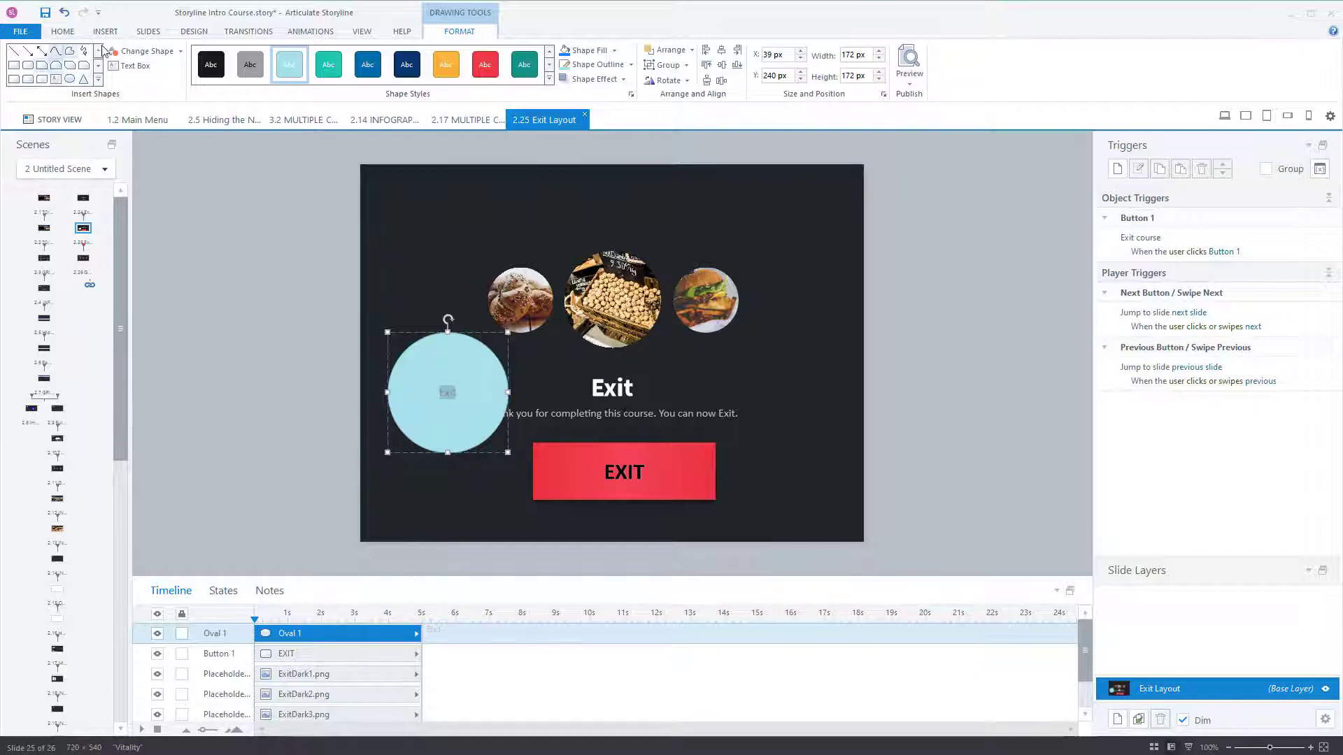
click(62, 31)
click(398, 55)
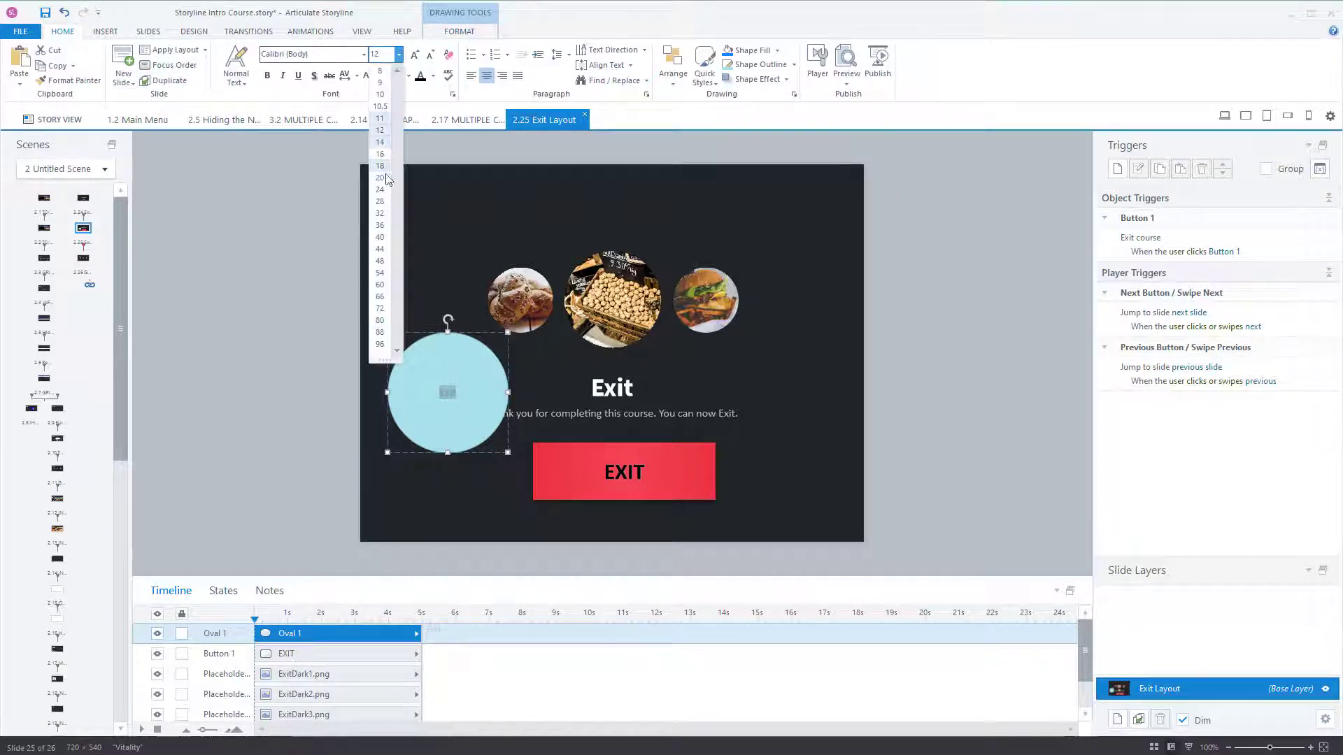
click(380, 225)
click(985, 399)
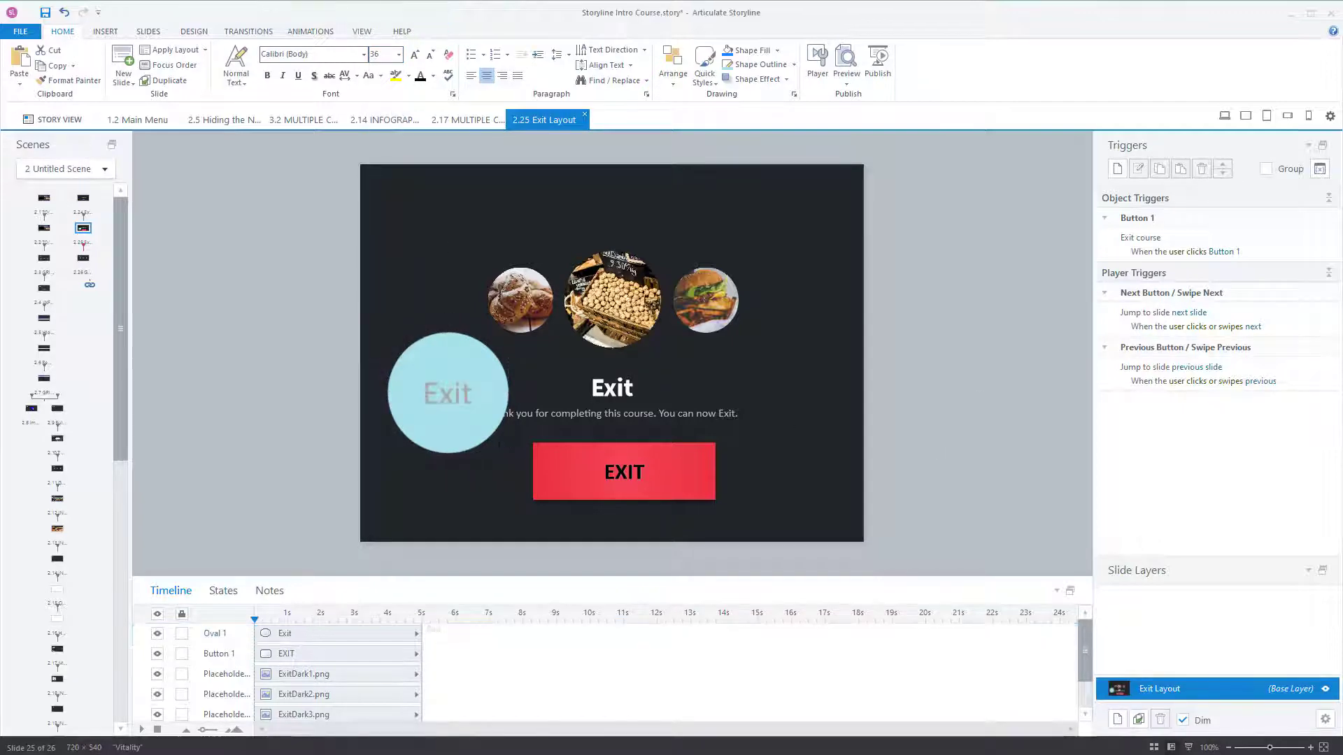
click(493, 427)
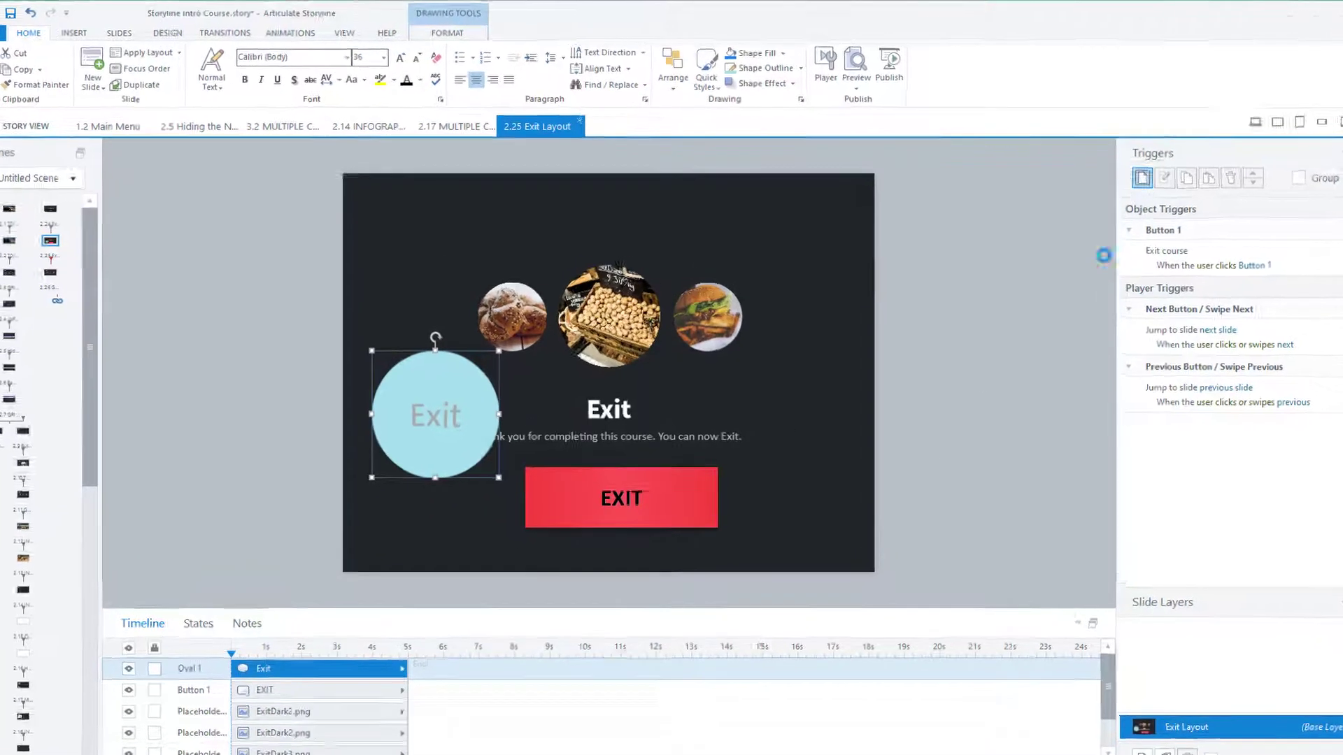
Step: Save an on-click Exit course trigger for Oval 1 and preview the course
click(1117, 169)
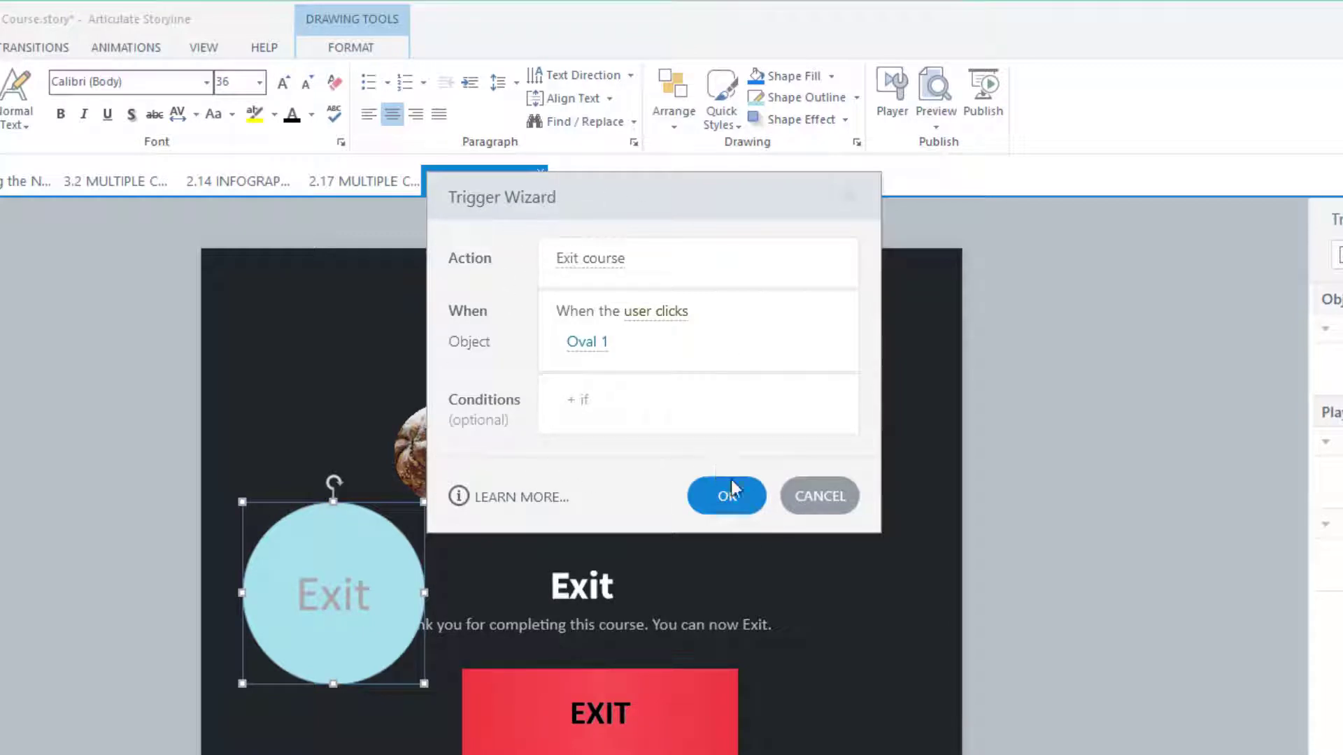
click(750, 505)
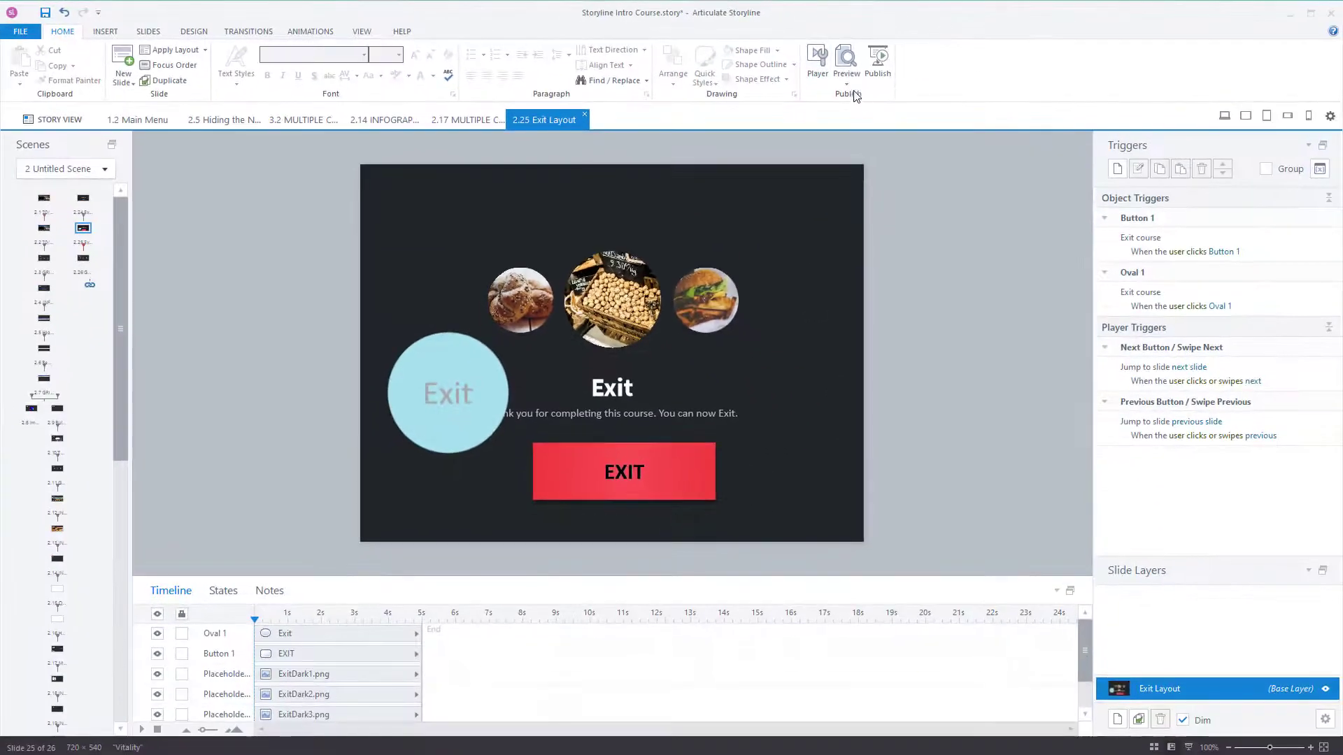
click(846, 83)
click(870, 96)
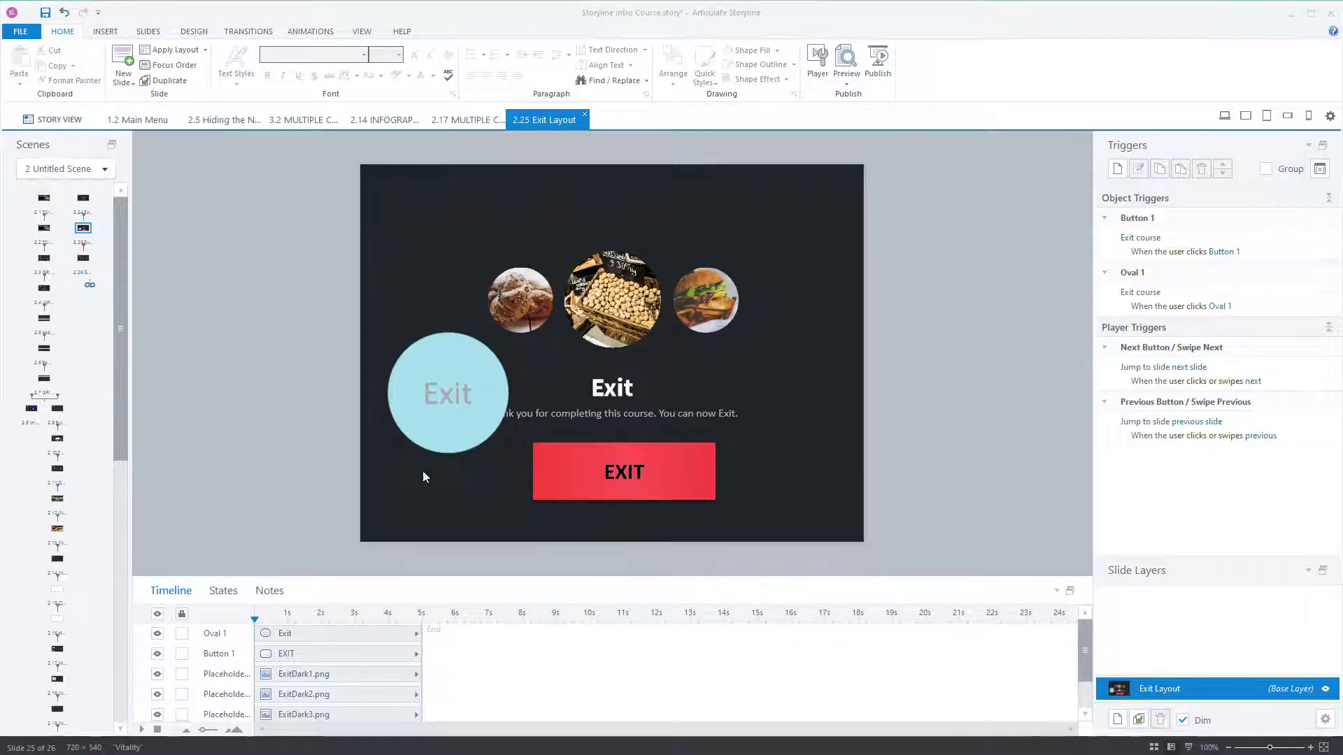
Step: Delete Oval 1, the light-blue Exit circle, together with its trigger
click(460, 445)
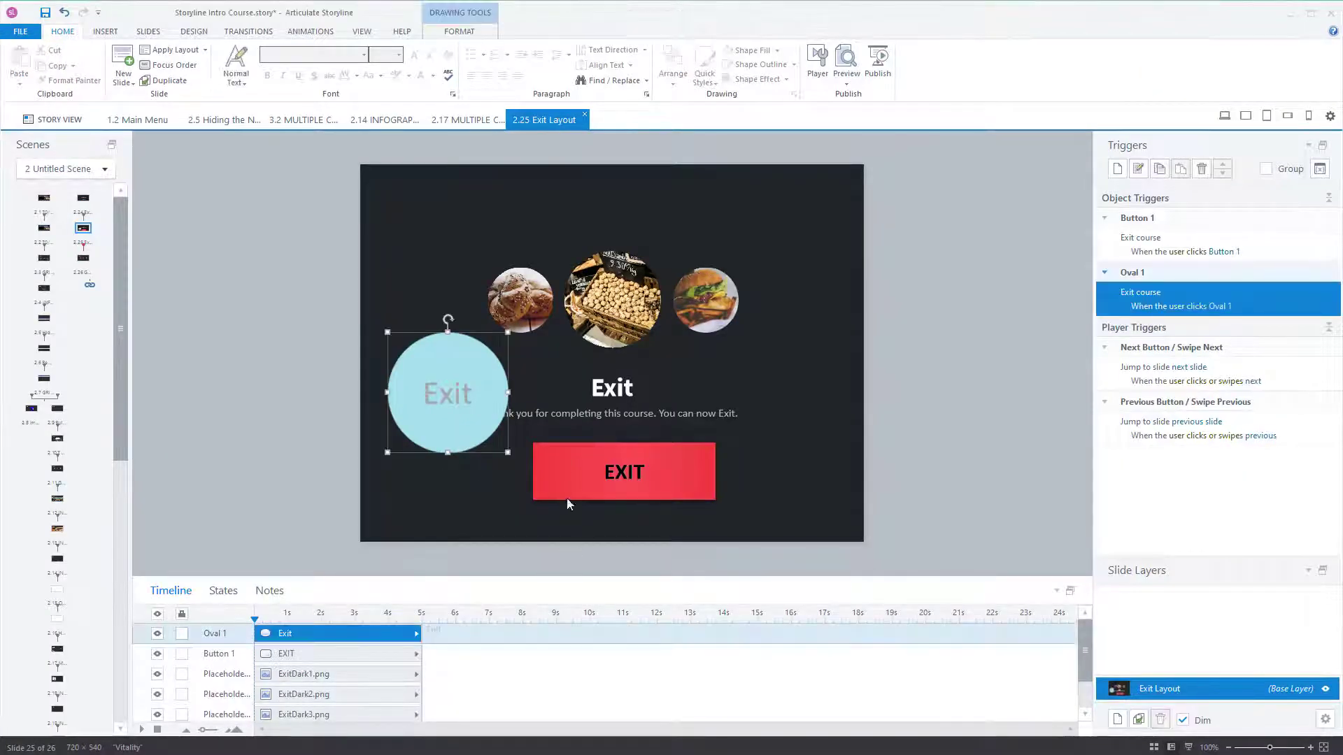
click(626, 482)
click(783, 491)
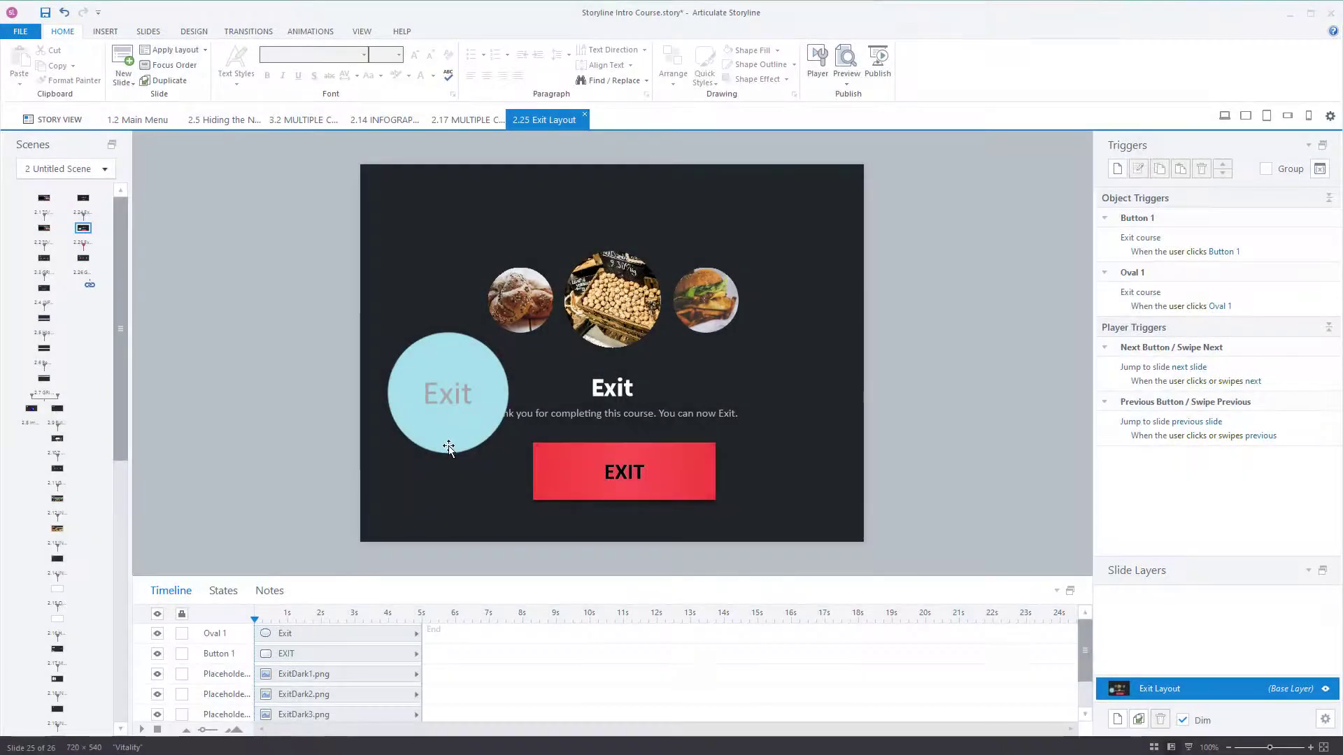
click(449, 445)
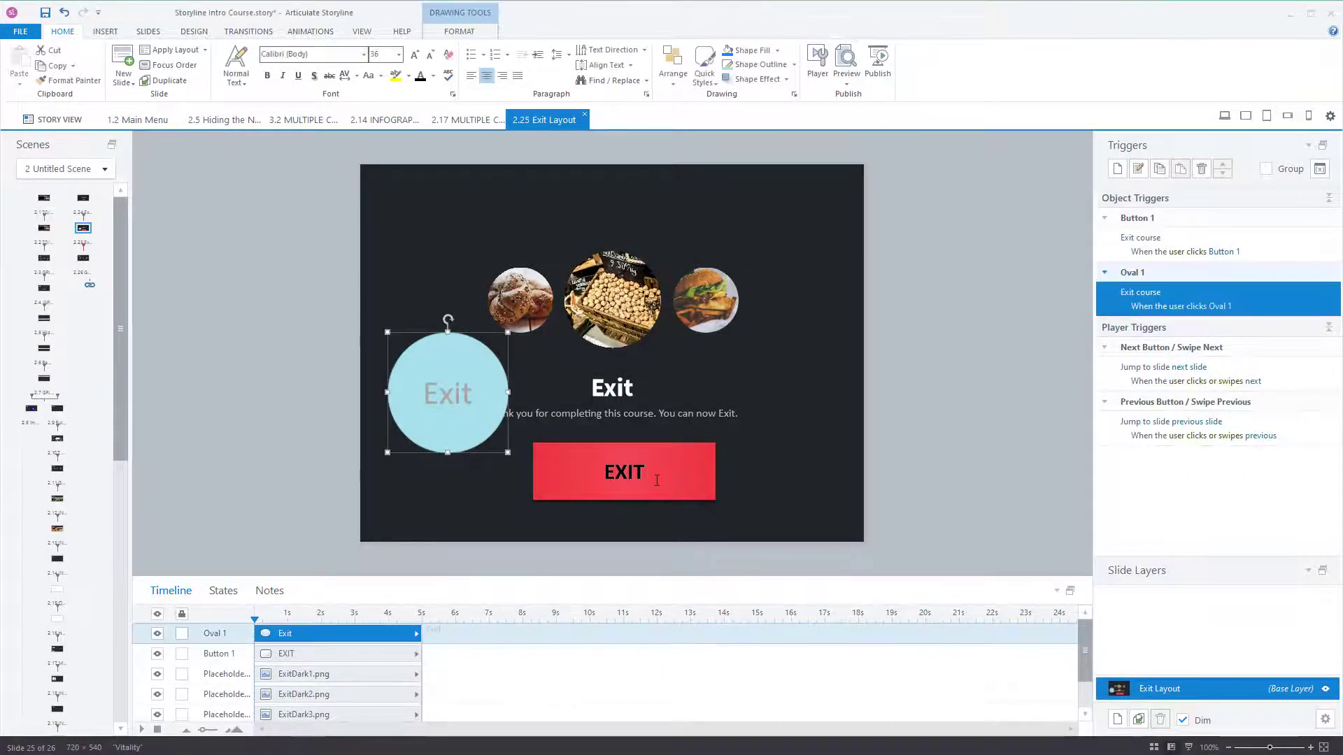
key(Delete)
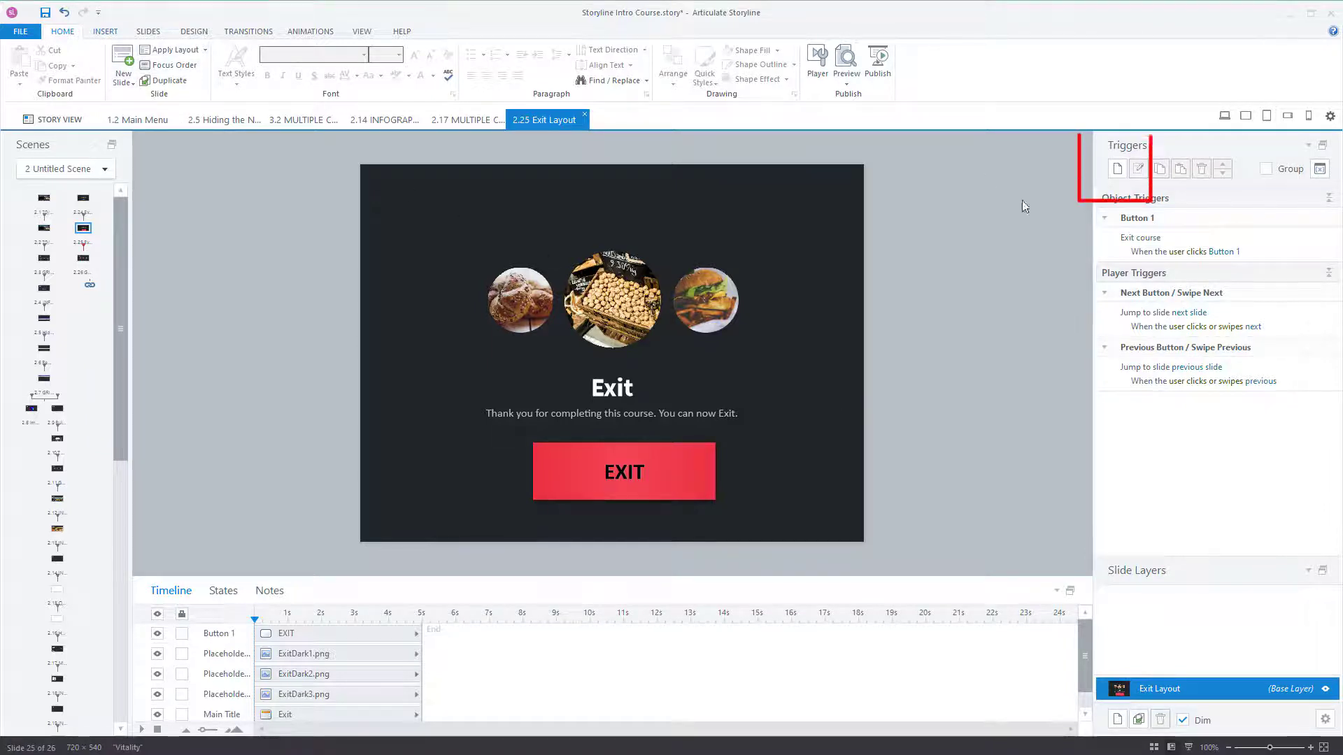
click(1117, 168)
click(624, 172)
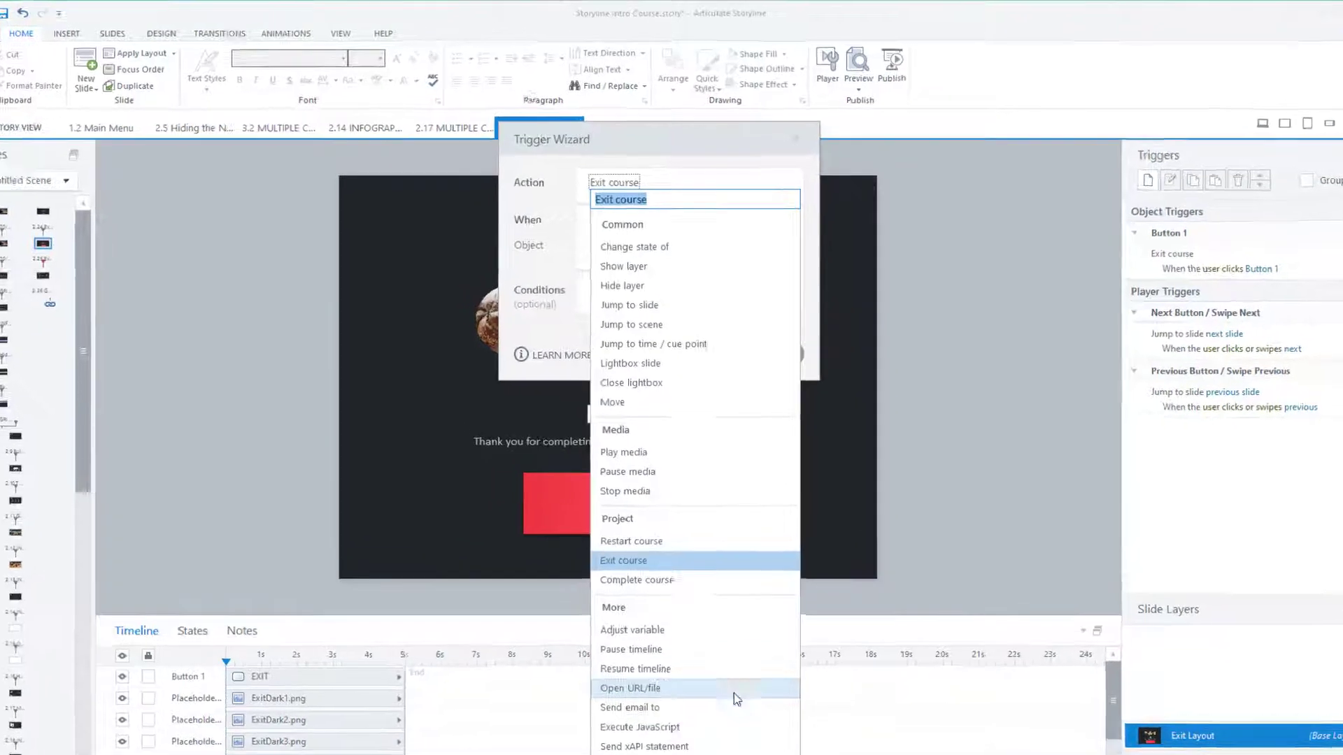
click(633, 644)
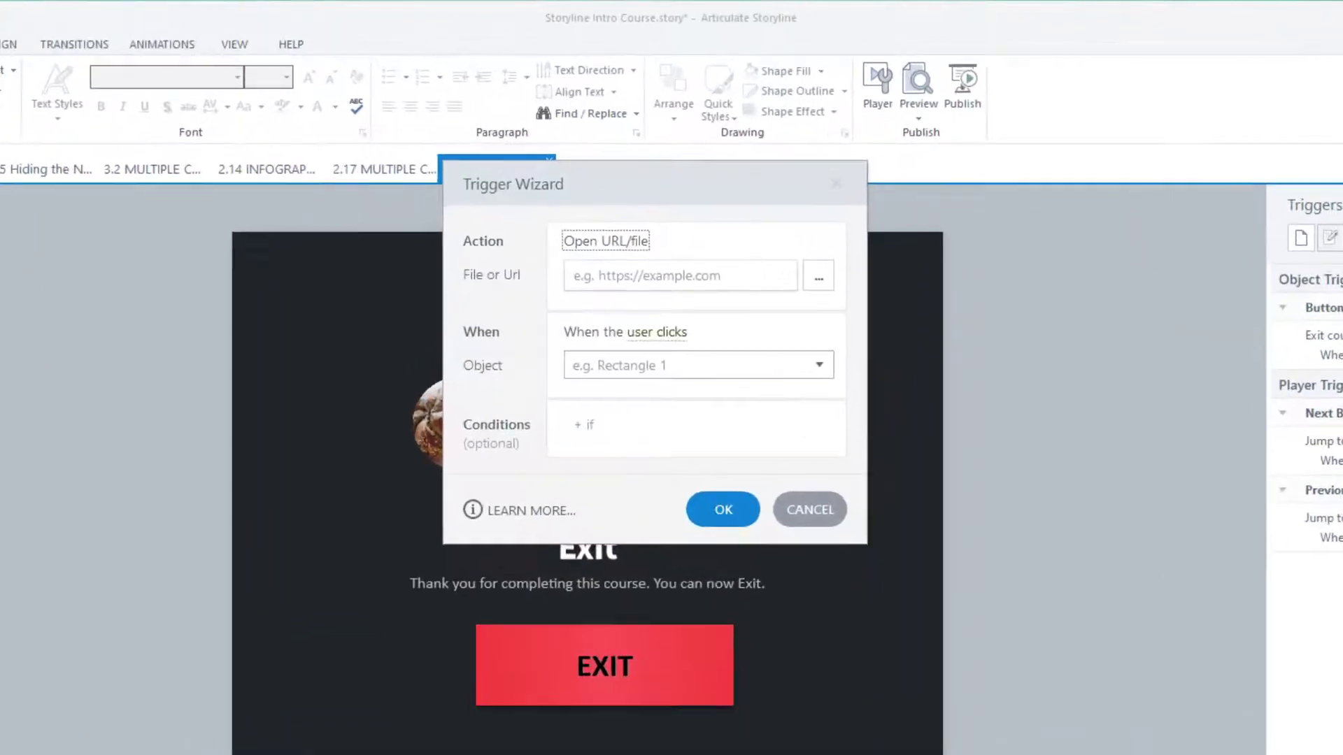
click(625, 278)
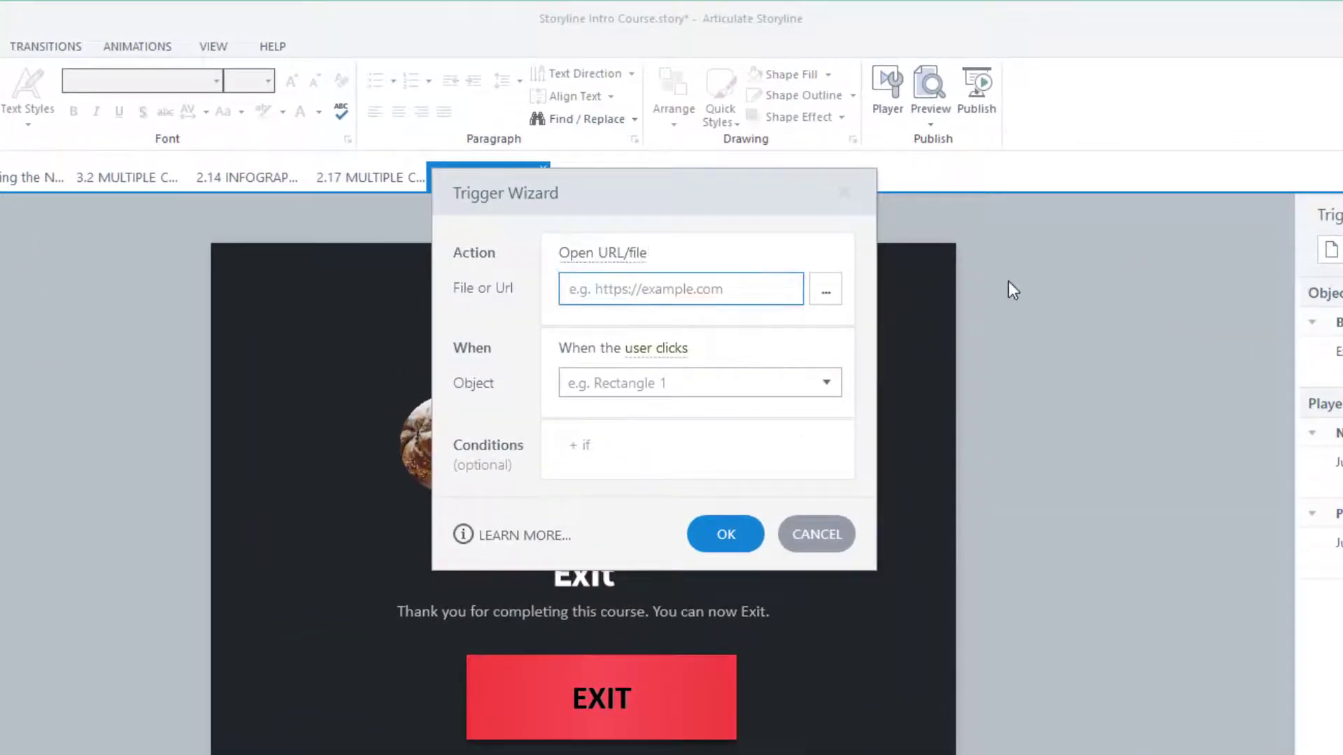
text(https://www.goog)
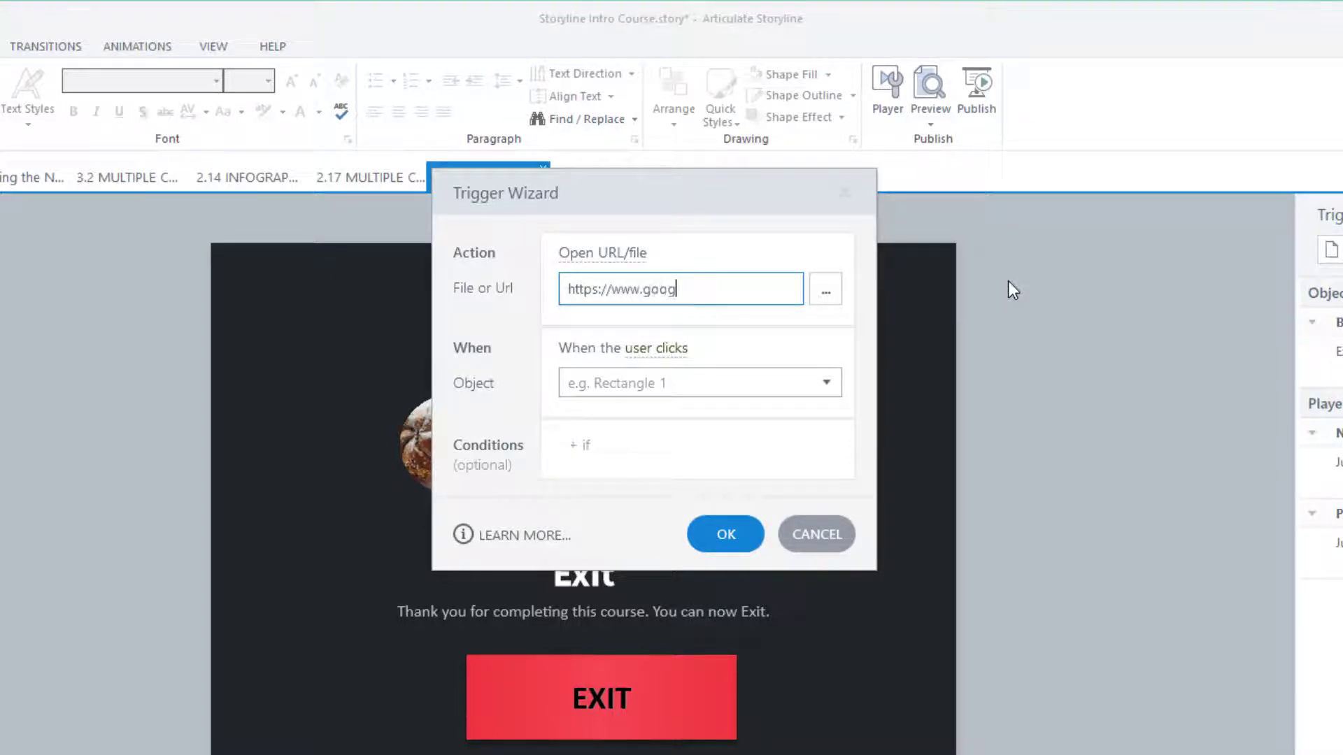
text(le.com)
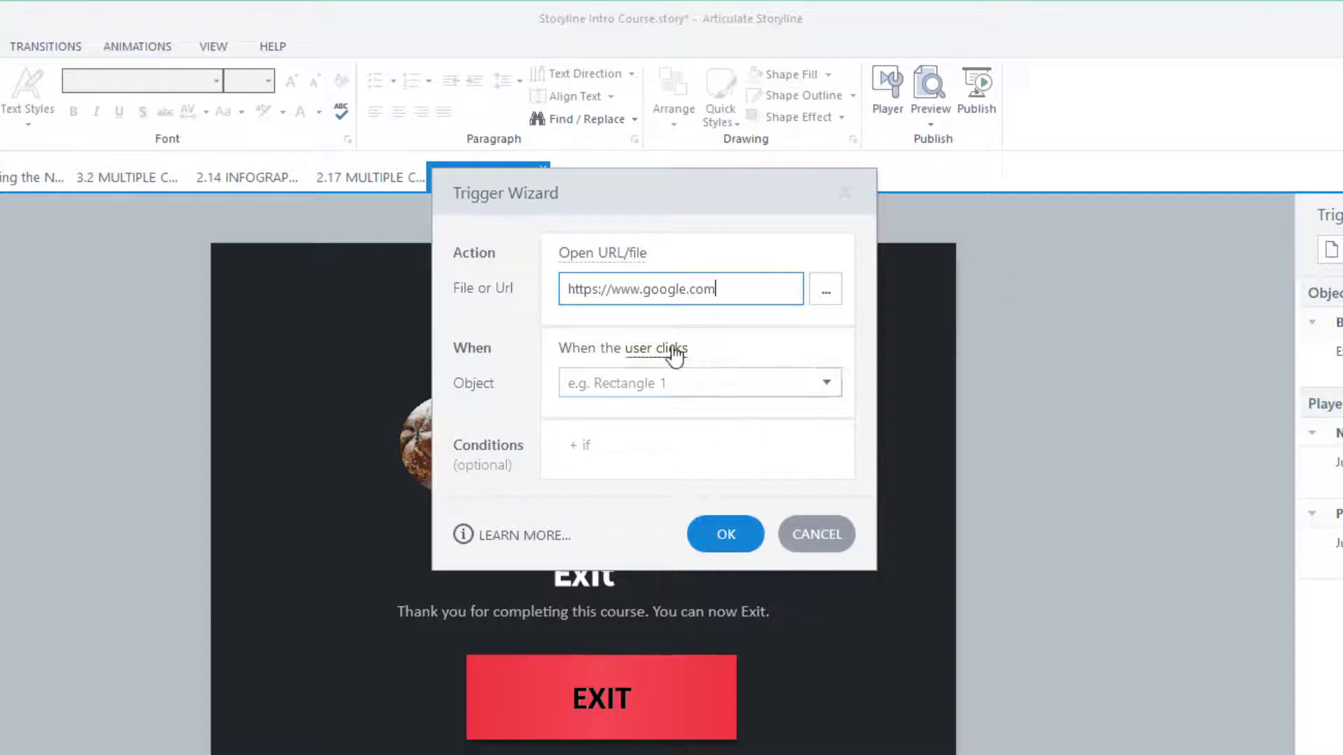
click(818, 385)
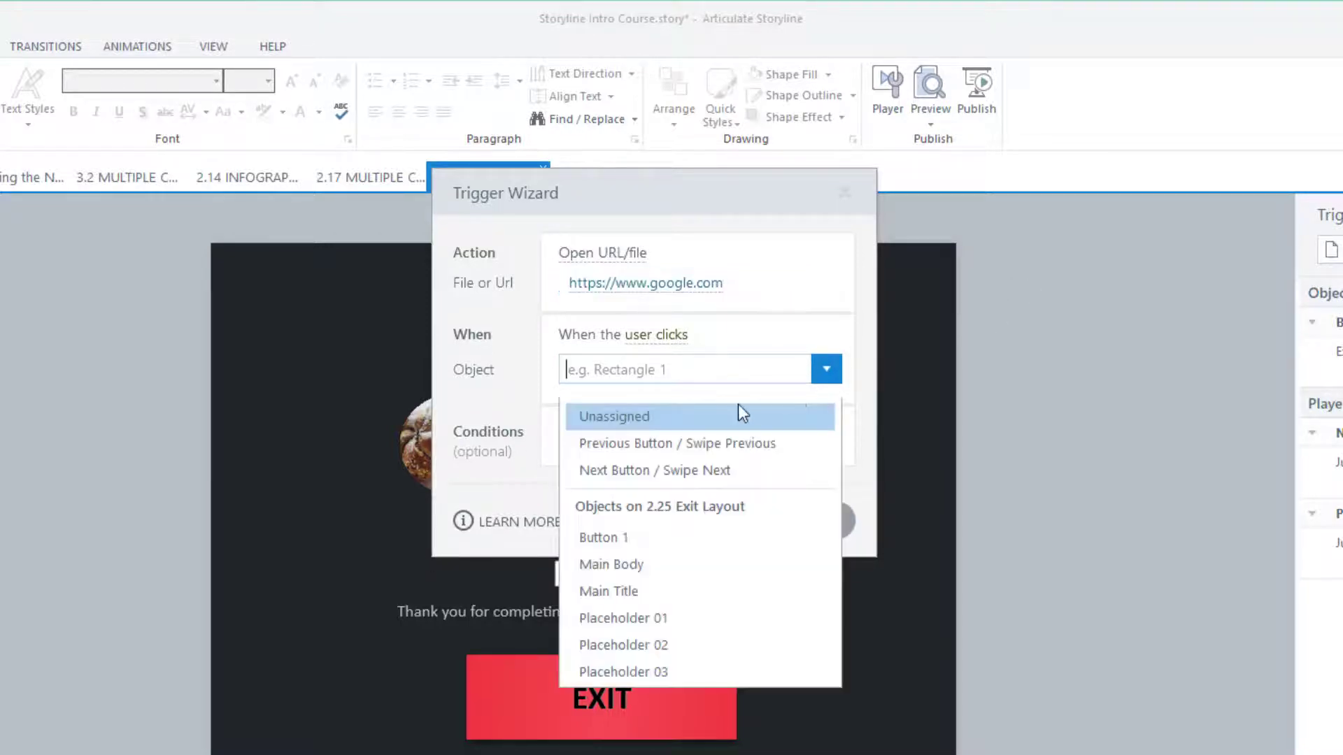
click(628, 538)
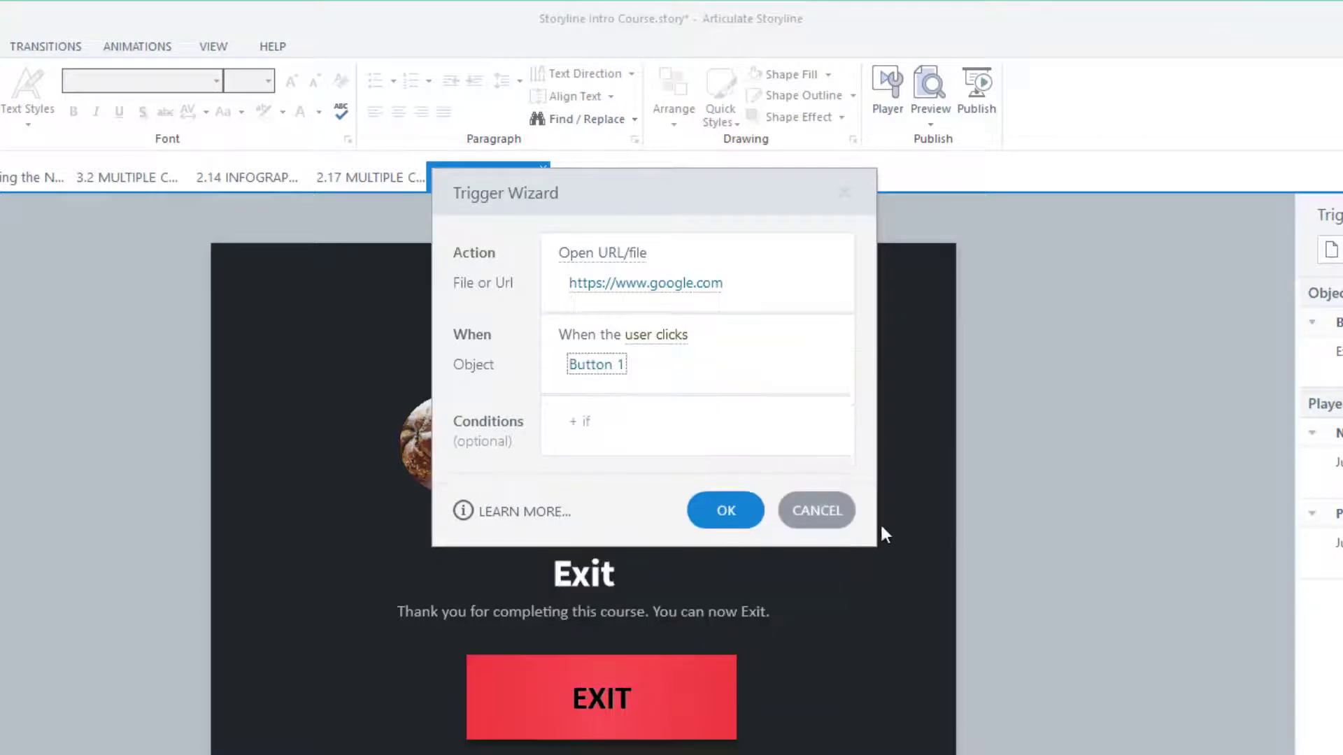
click(732, 510)
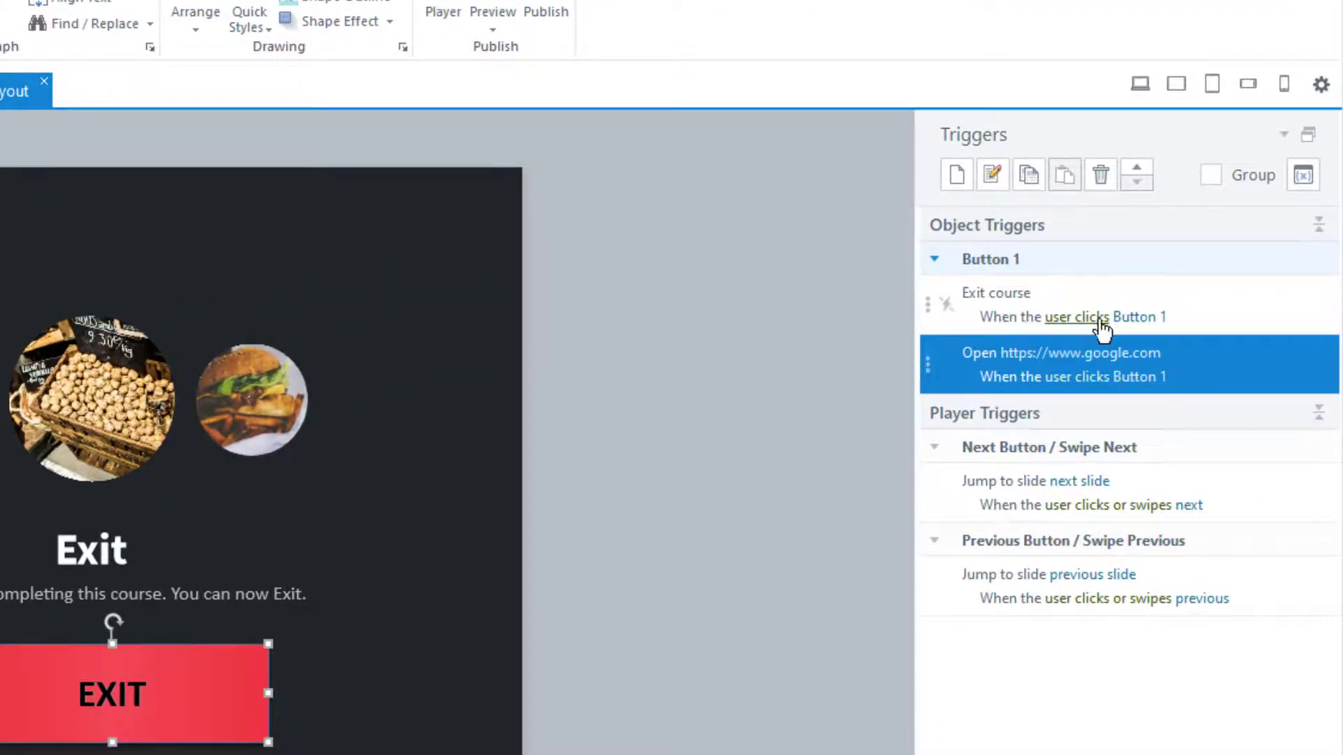
click(1137, 168)
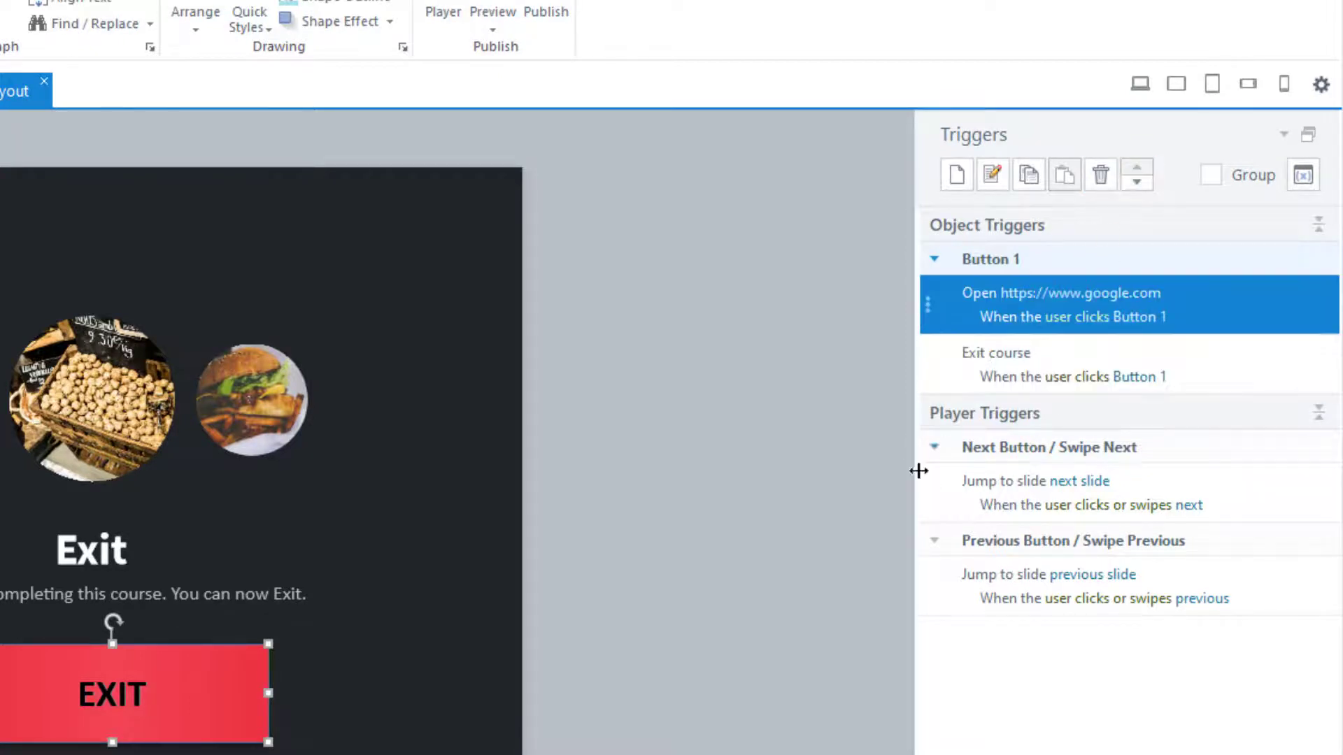
click(806, 534)
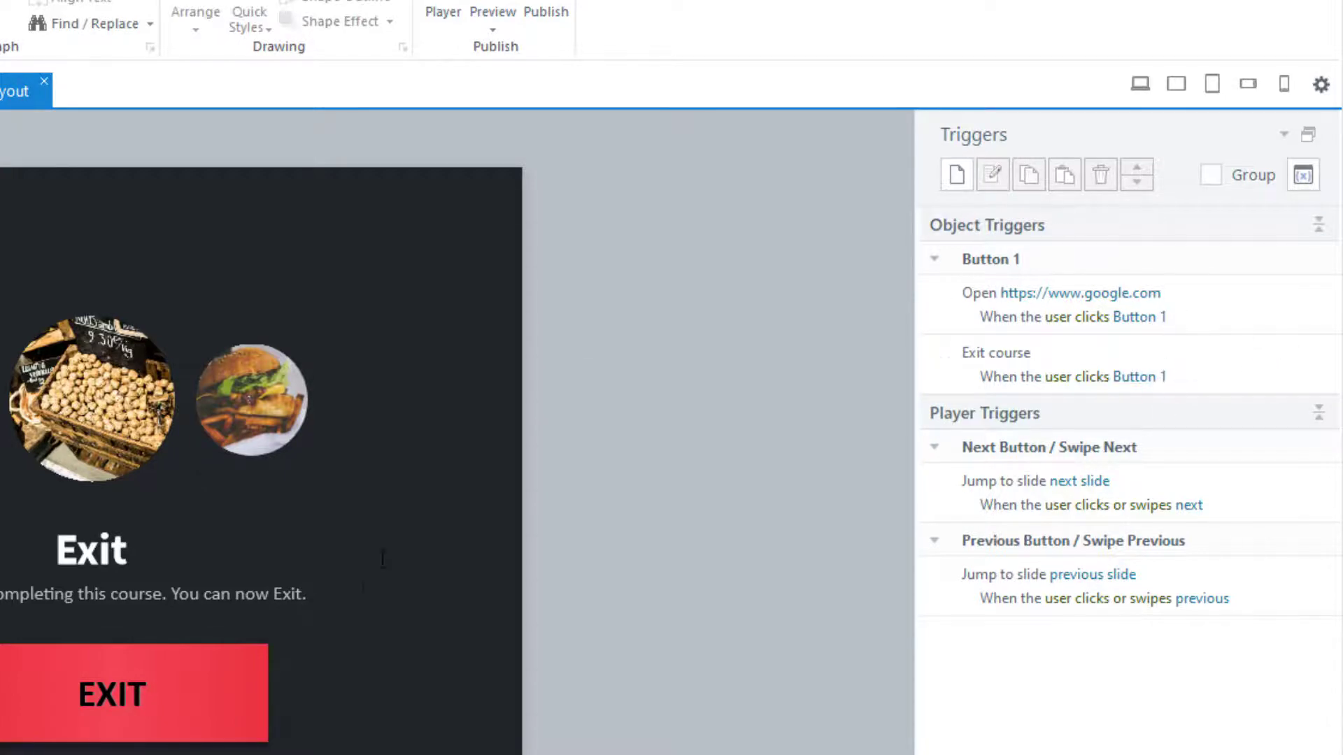
click(494, 30)
click(525, 56)
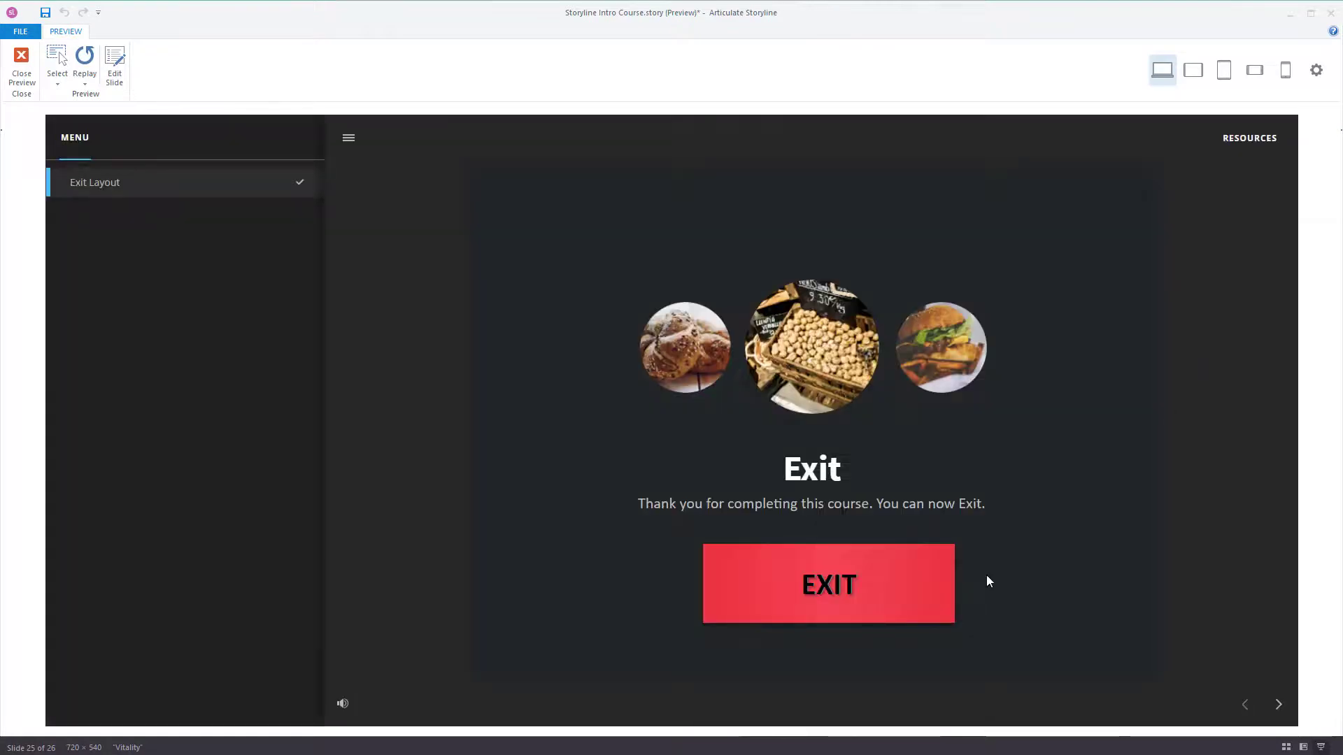
click(941, 608)
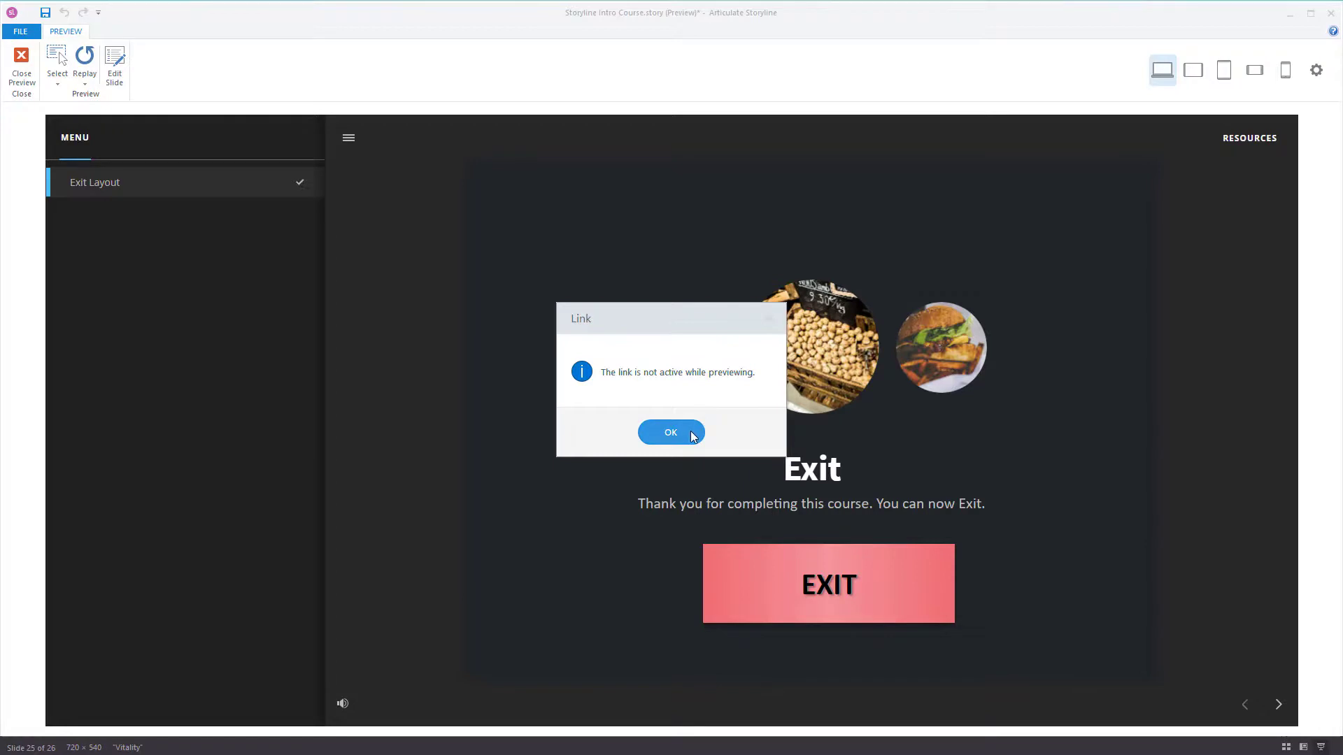
click(693, 436)
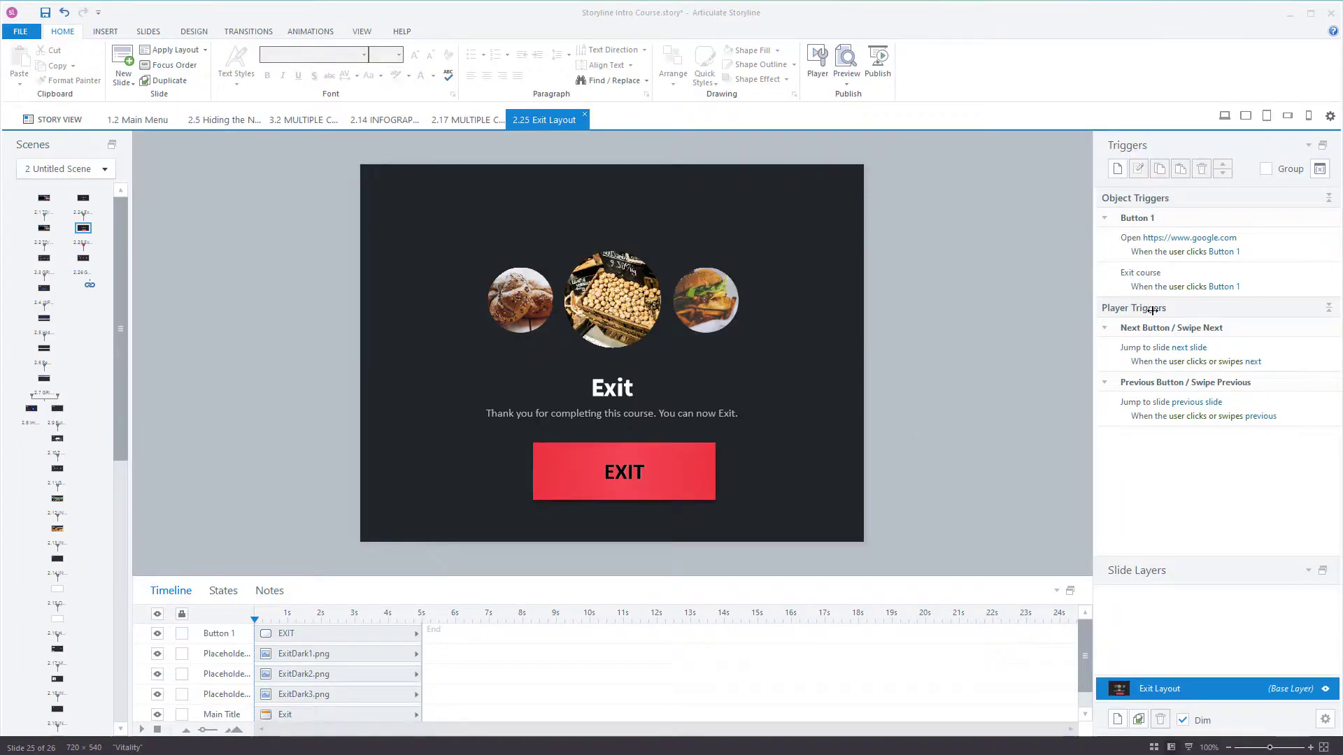
click(1282, 259)
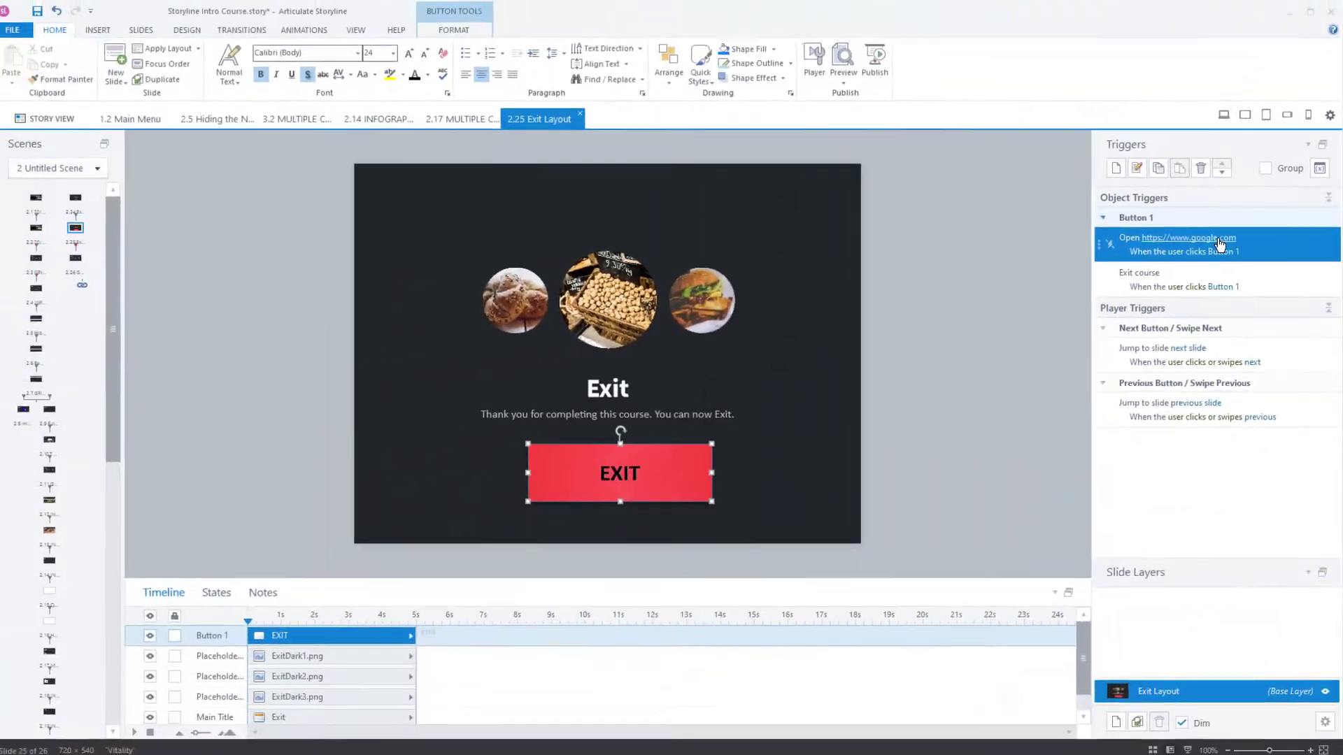
click(978, 269)
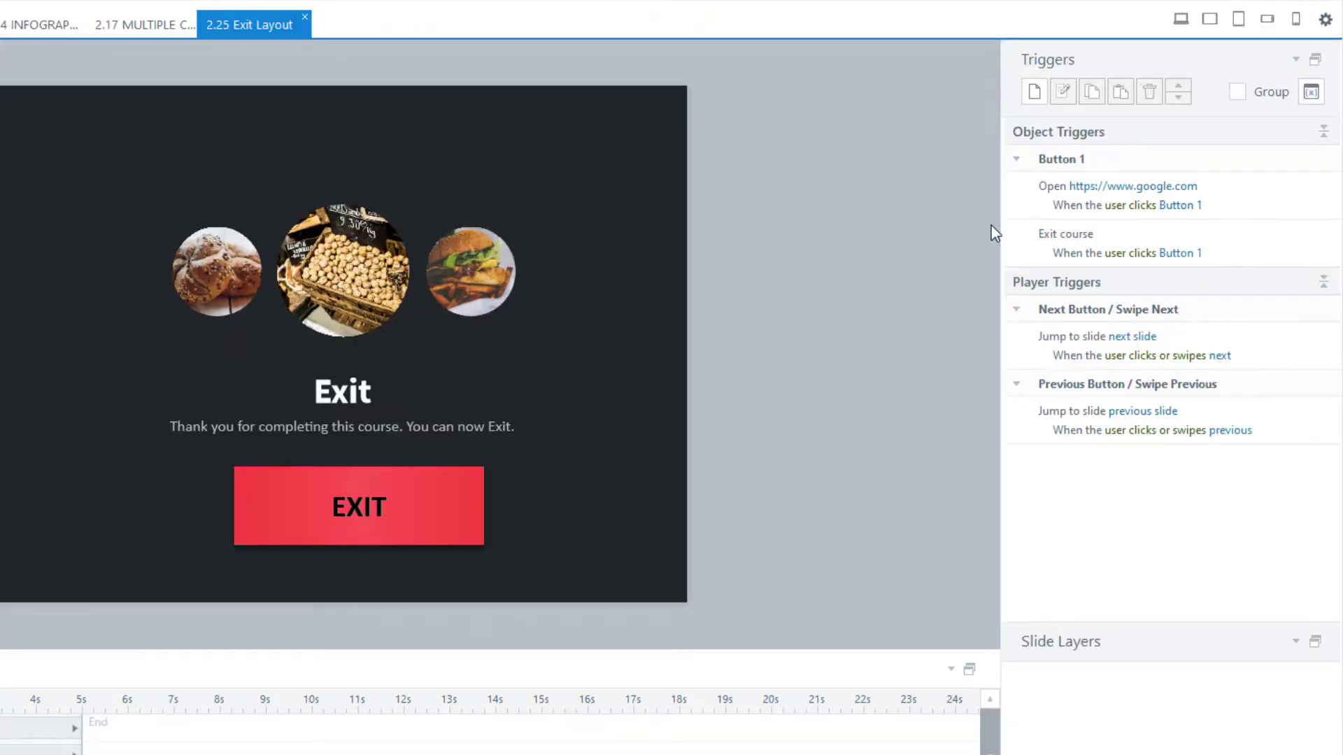
click(1275, 250)
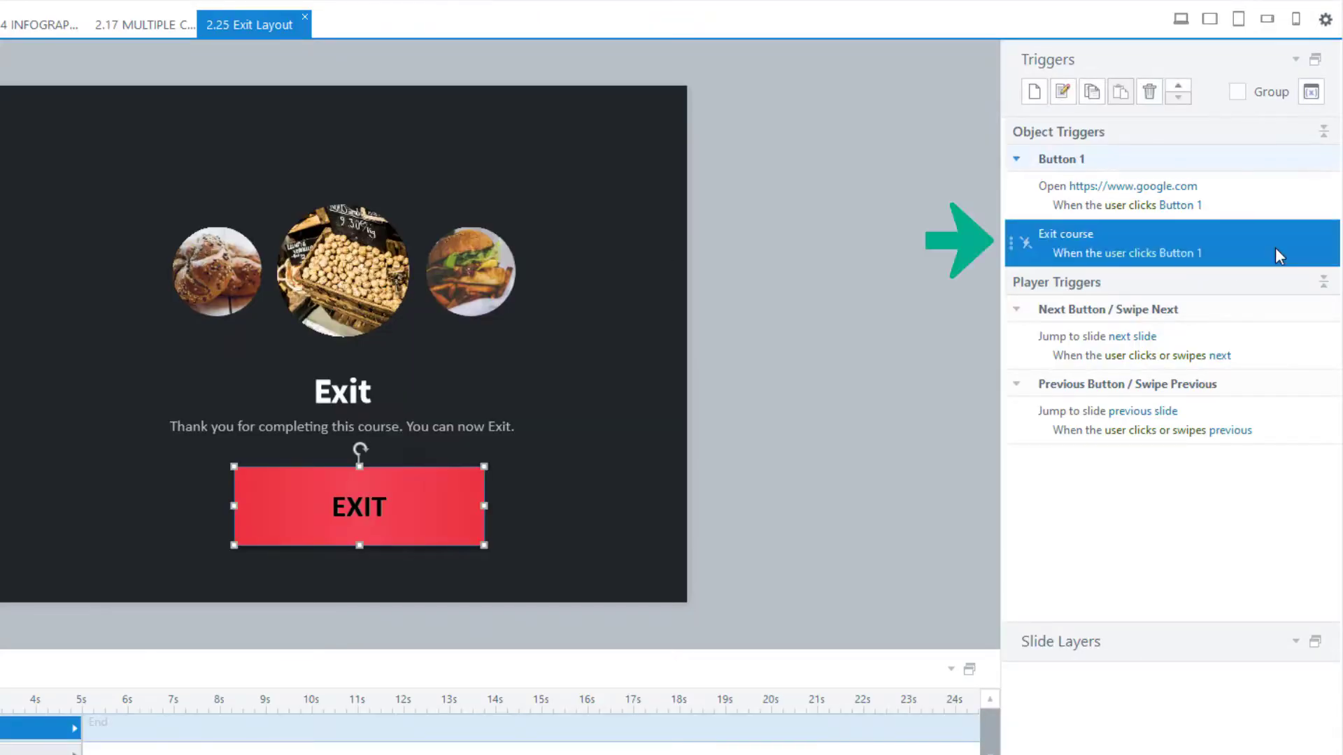